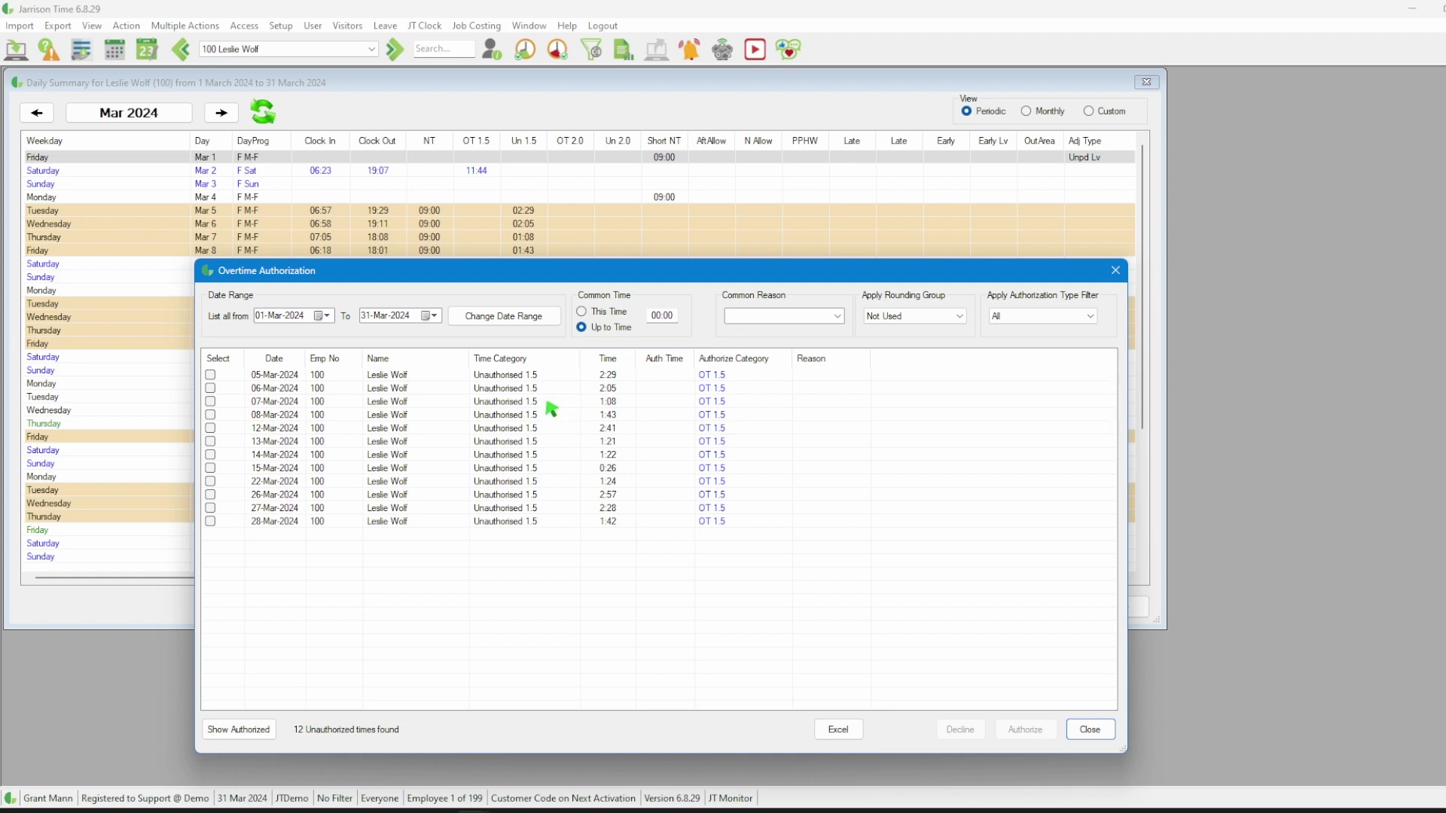
Step: Authorize the full unauthorised overtime for 5, 6, 12, 26 and 27 March 2024
click(210, 376)
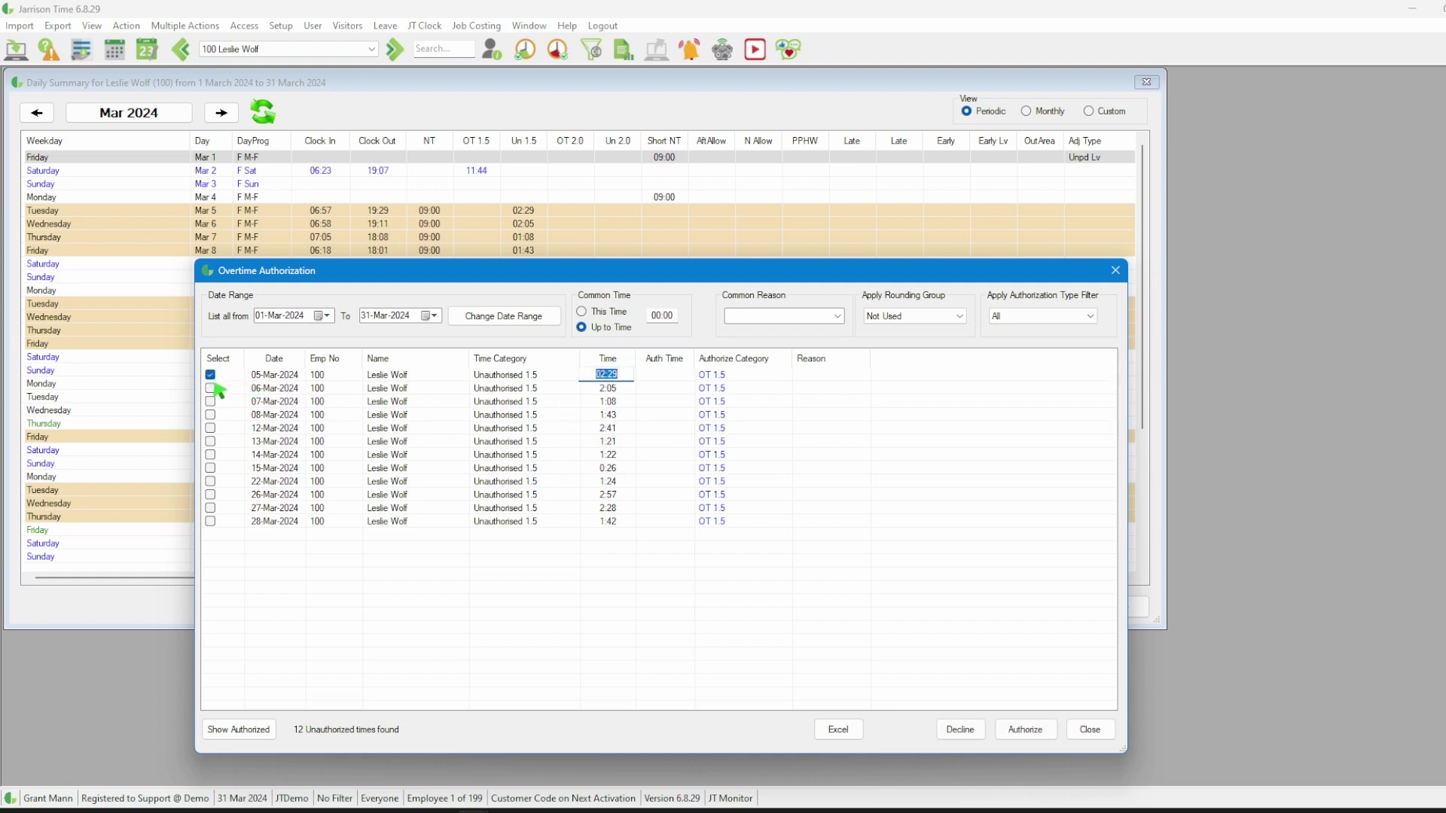
click(211, 388)
click(211, 428)
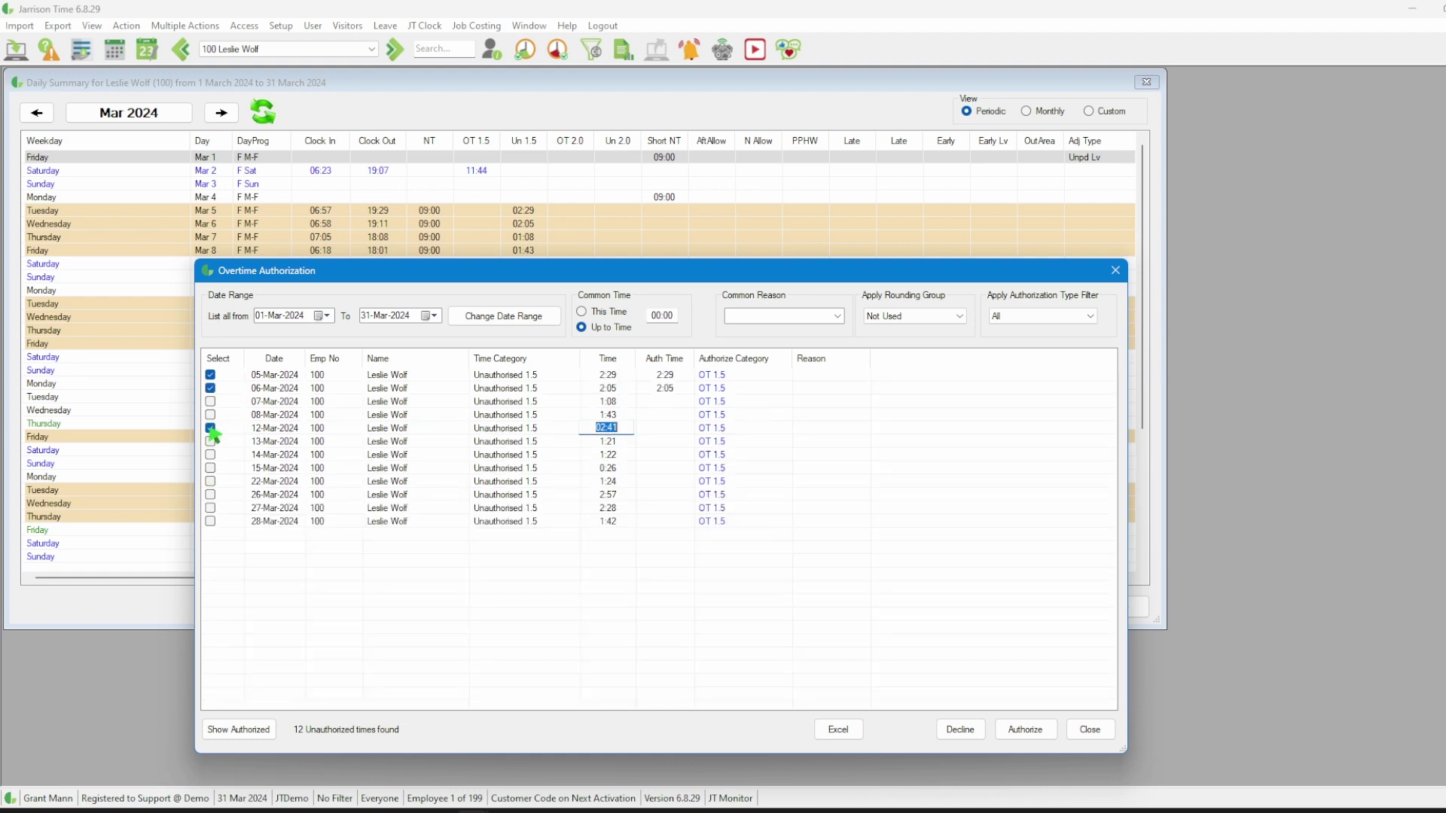
click(211, 495)
click(211, 509)
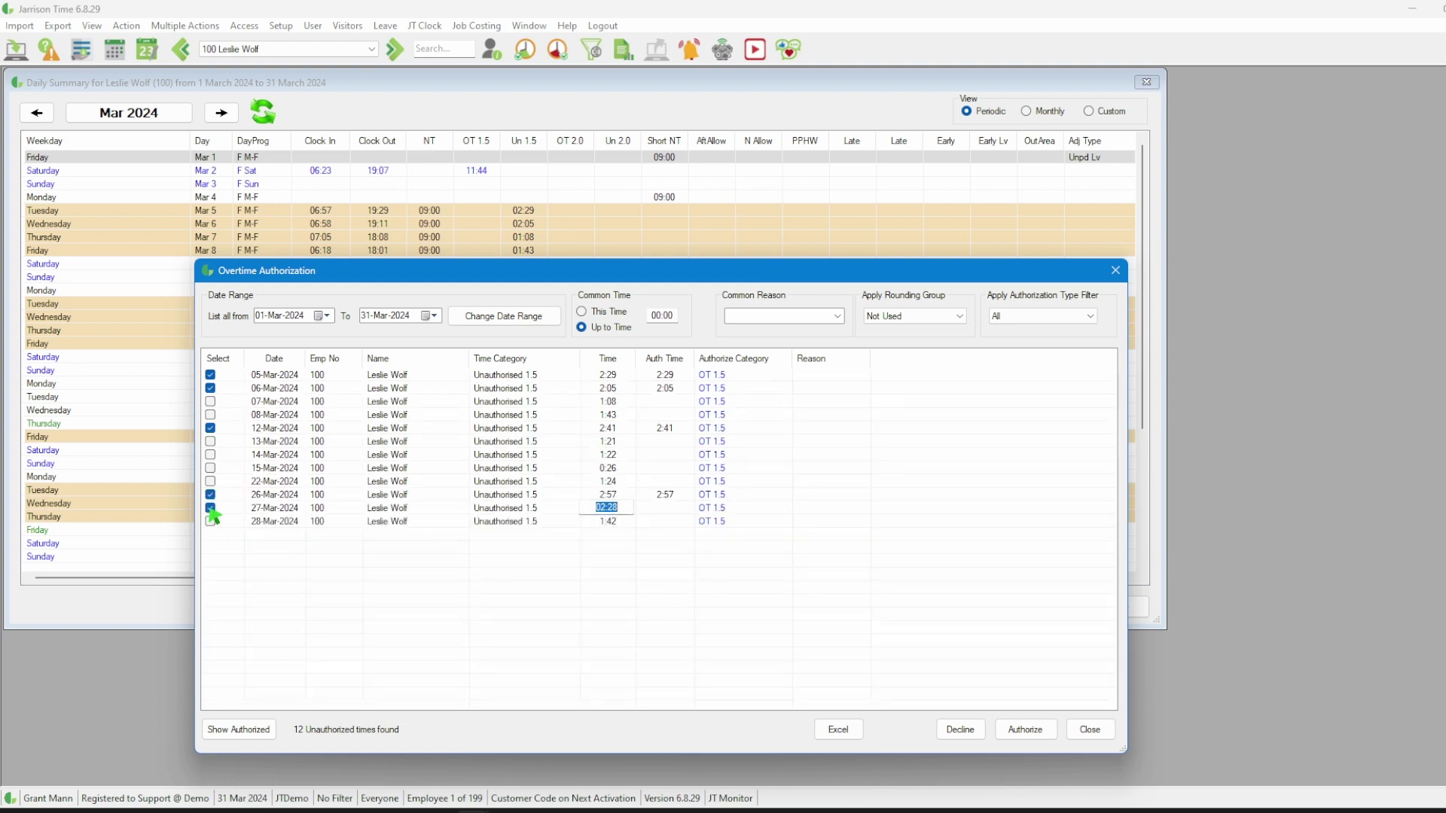
click(1023, 732)
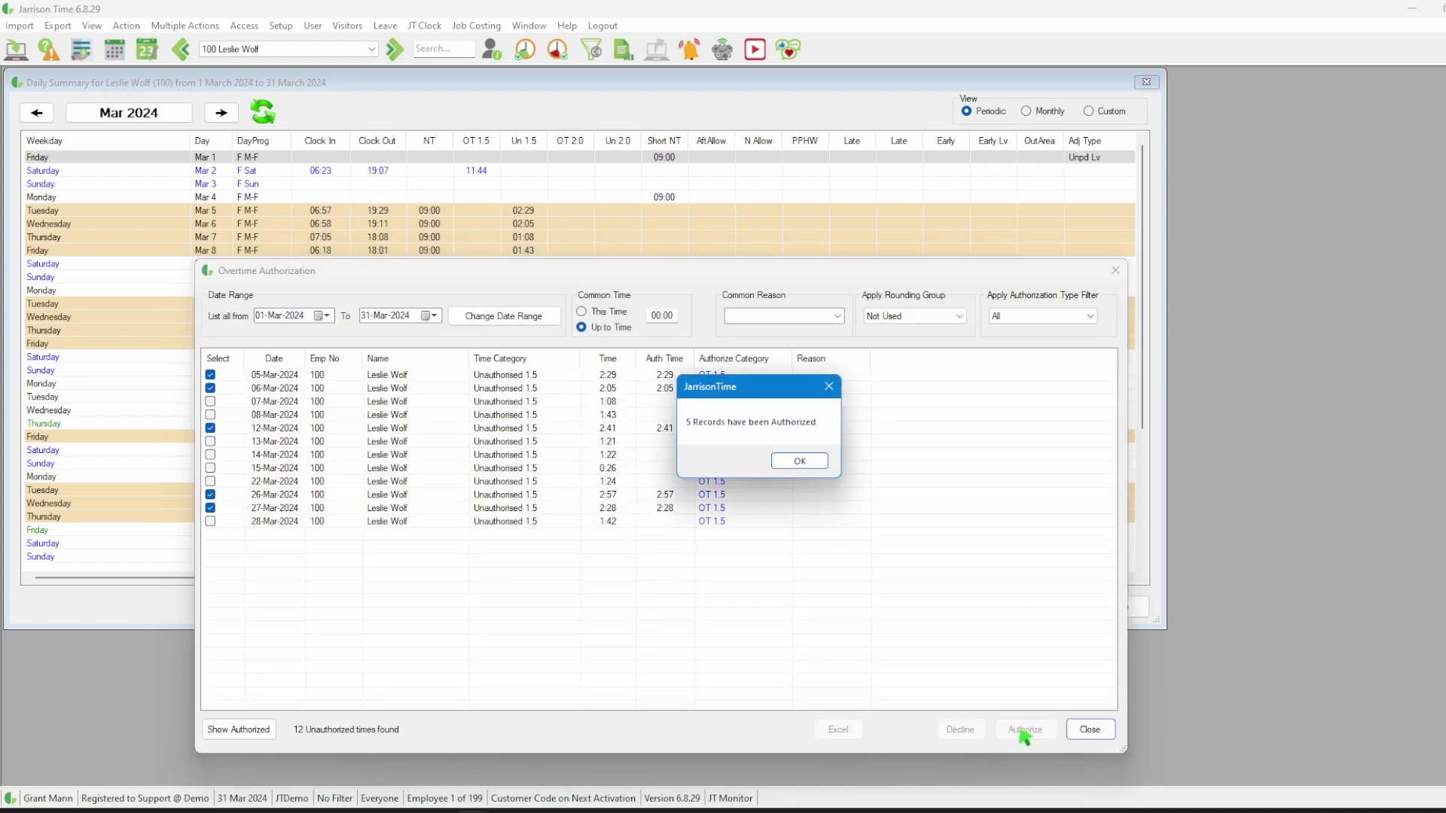
click(815, 470)
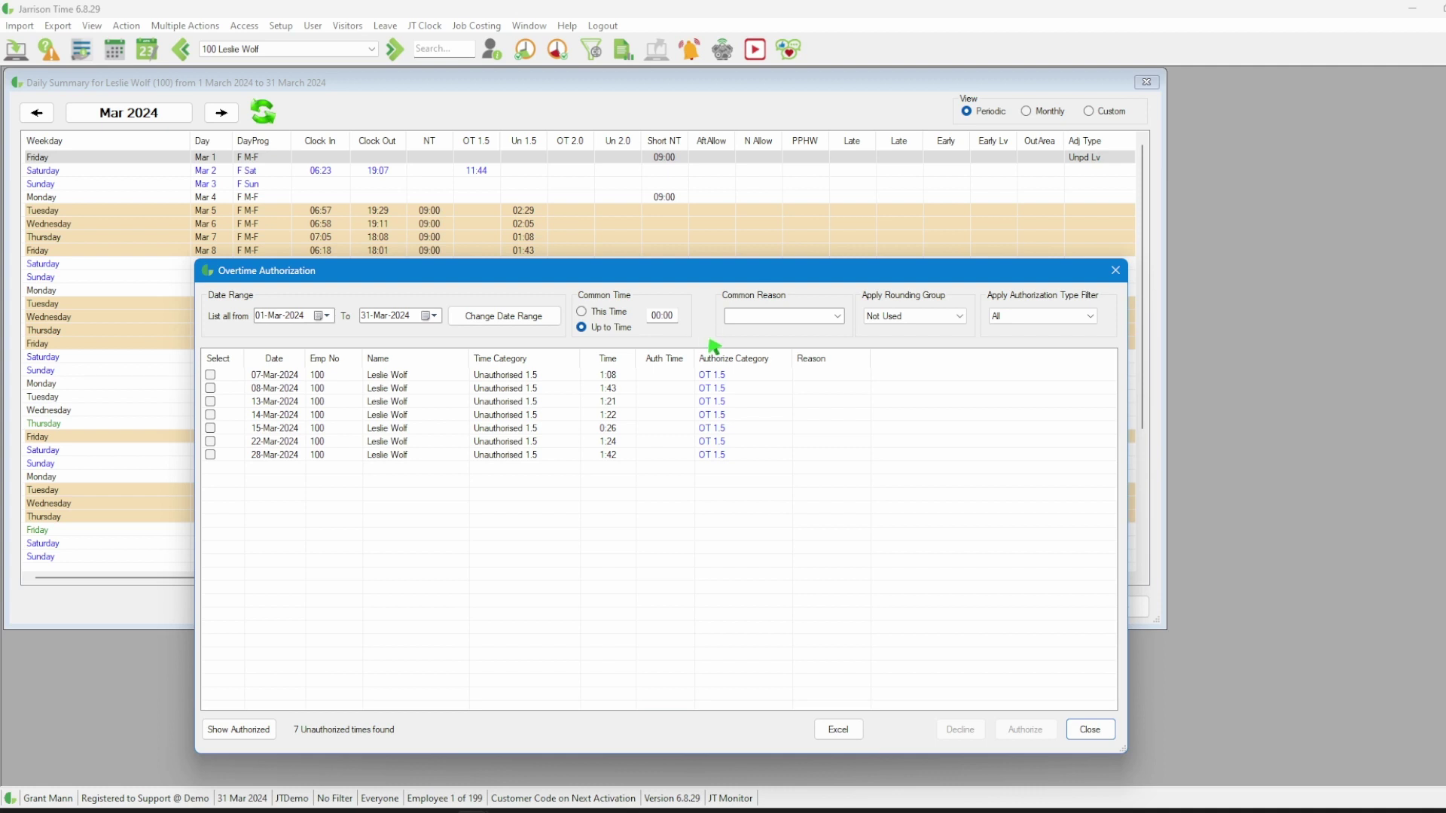
right_click(683, 489)
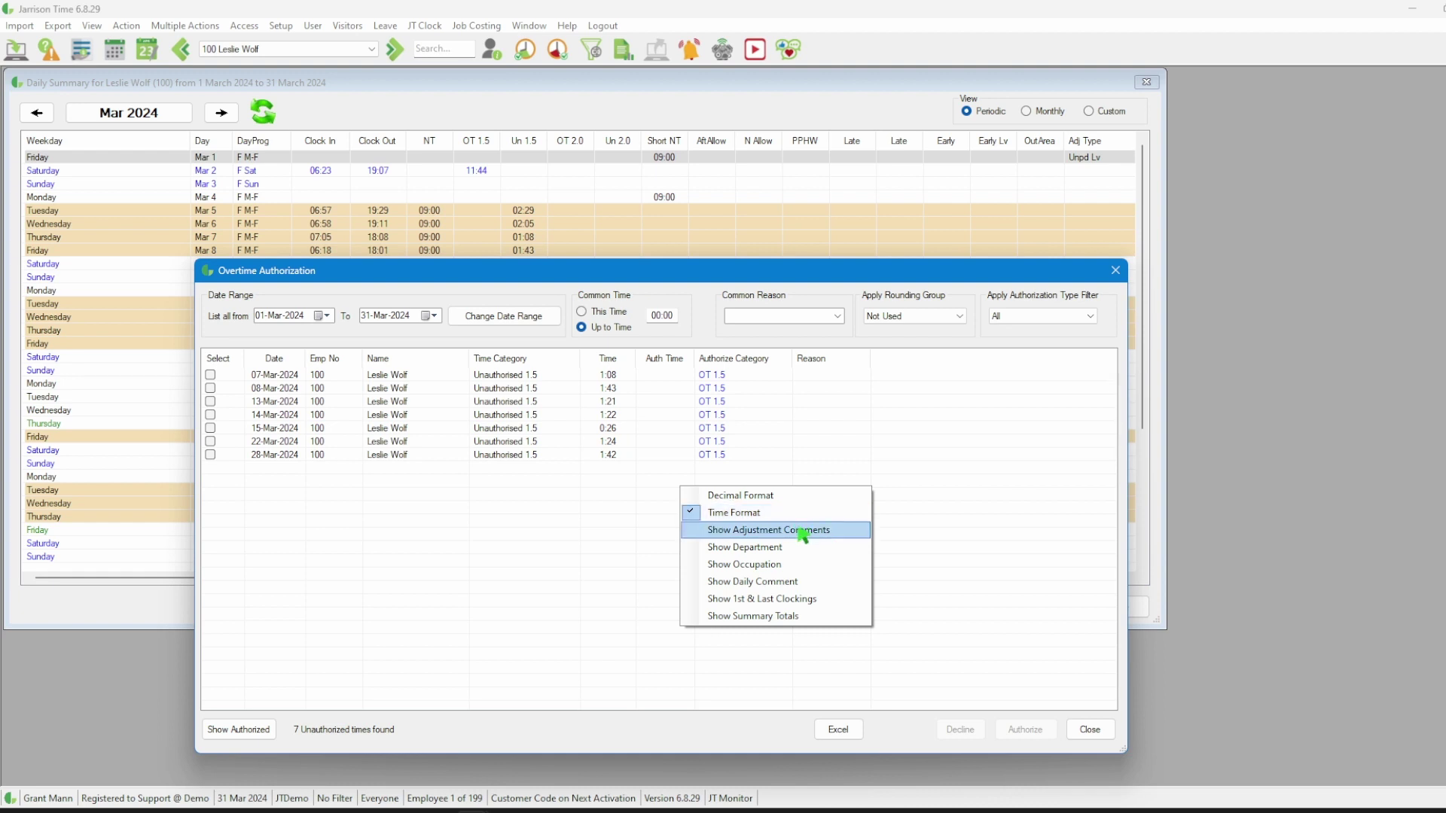
click(704, 316)
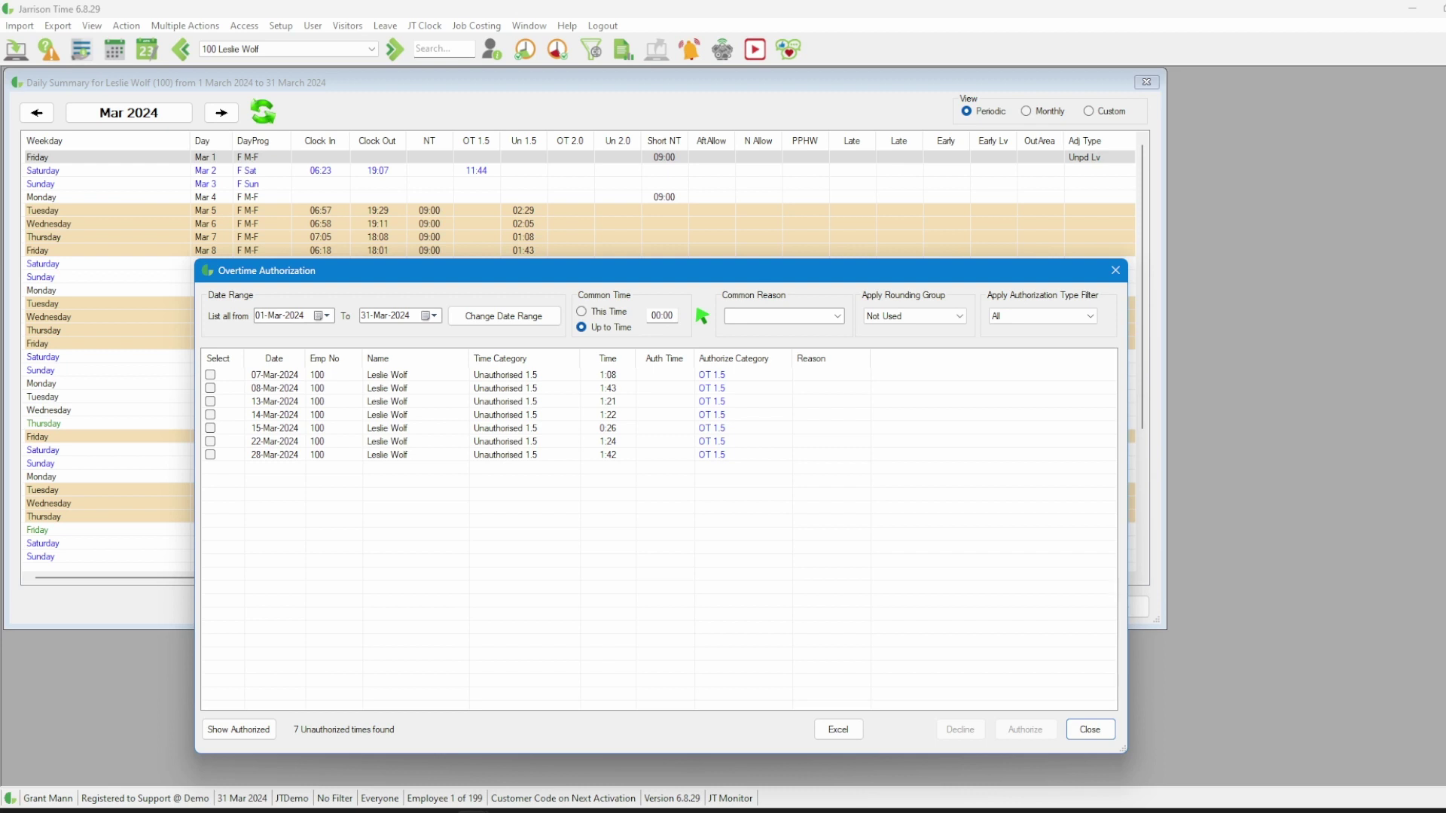
Step: Set the common time to exactly 01:20 and apply it to the 7, 8 and 13 March overtime entries
click(591, 313)
click(677, 320)
double_click(678, 322)
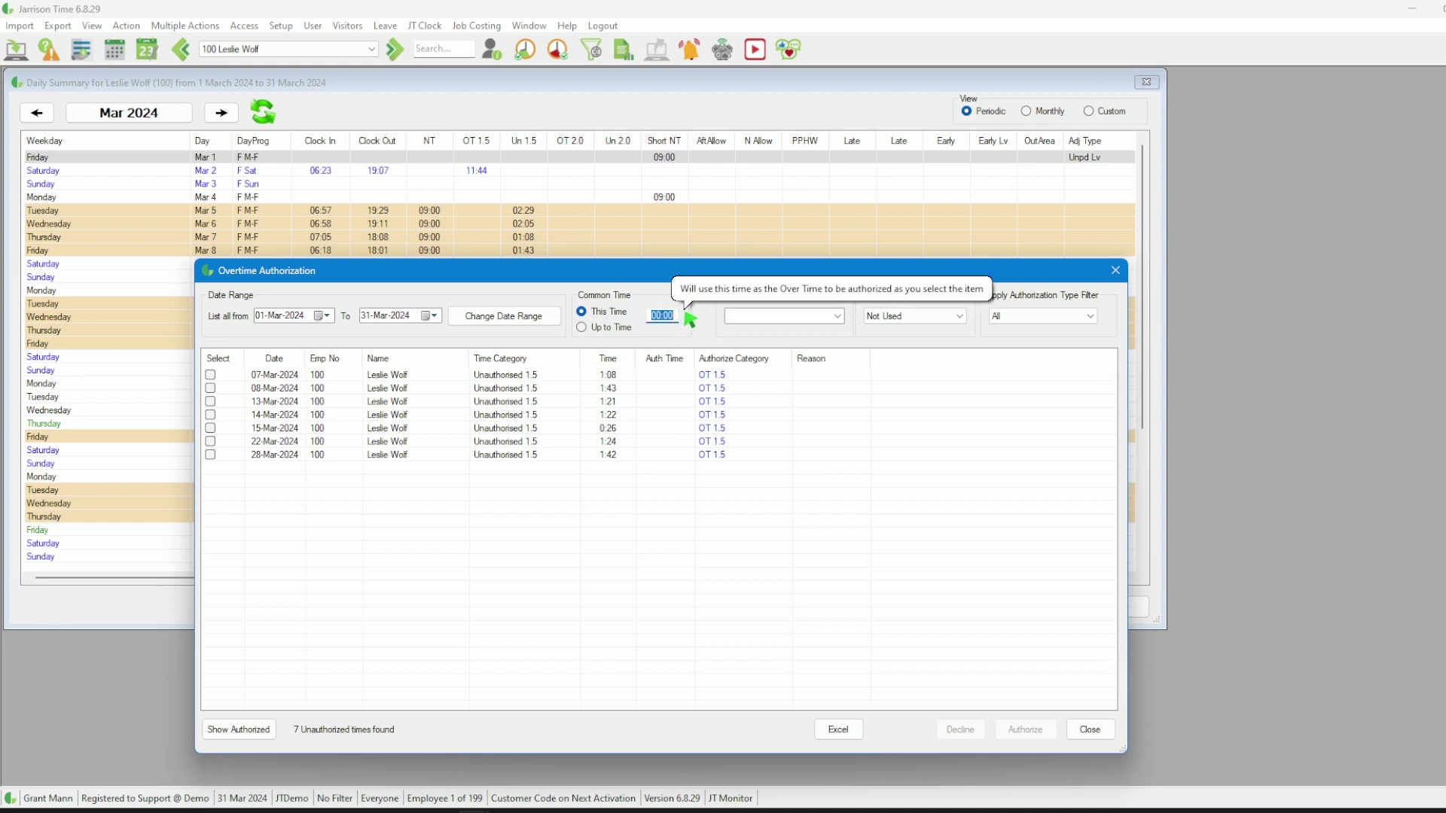
text(01:20)
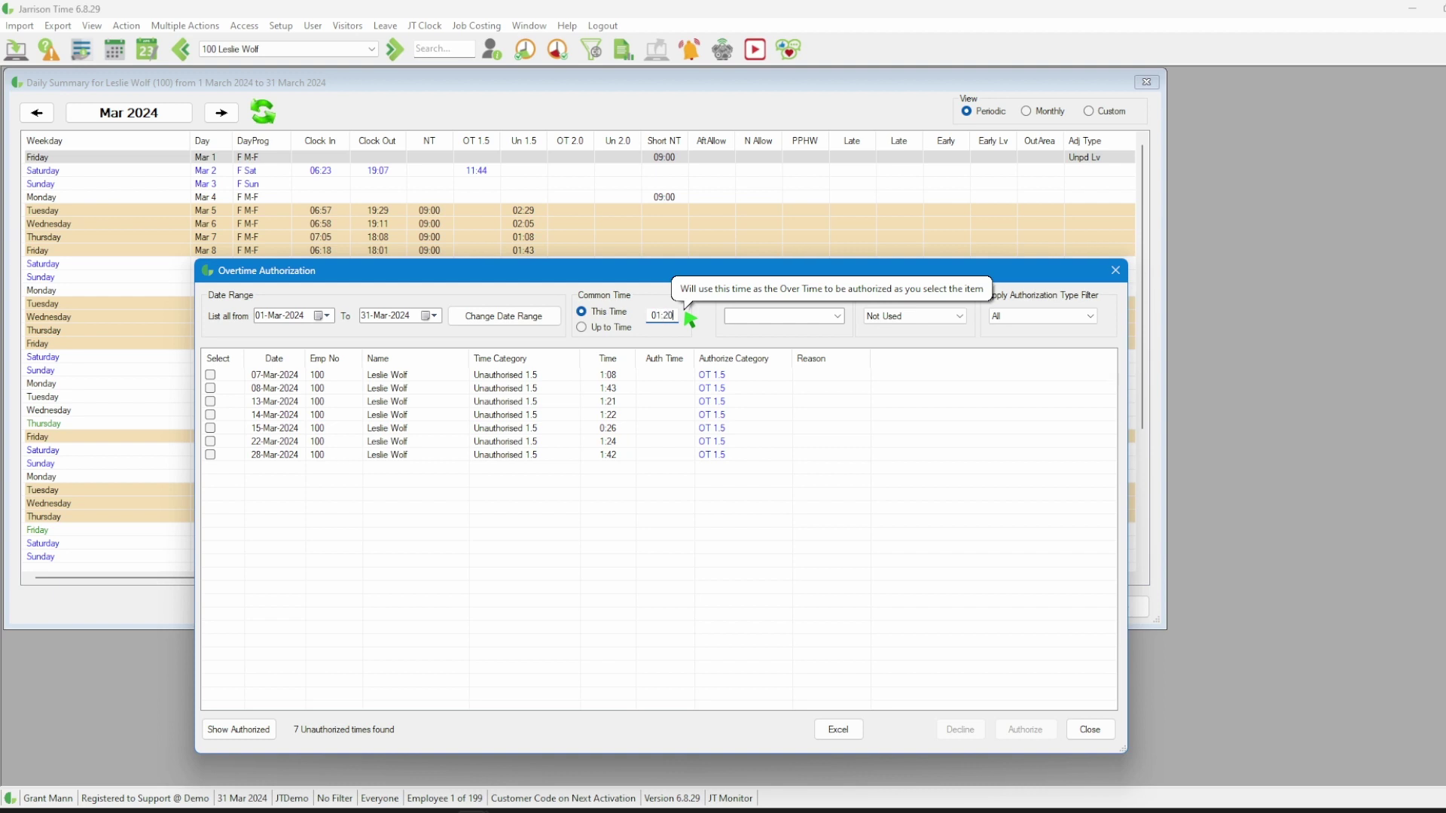
click(211, 375)
click(211, 388)
click(211, 401)
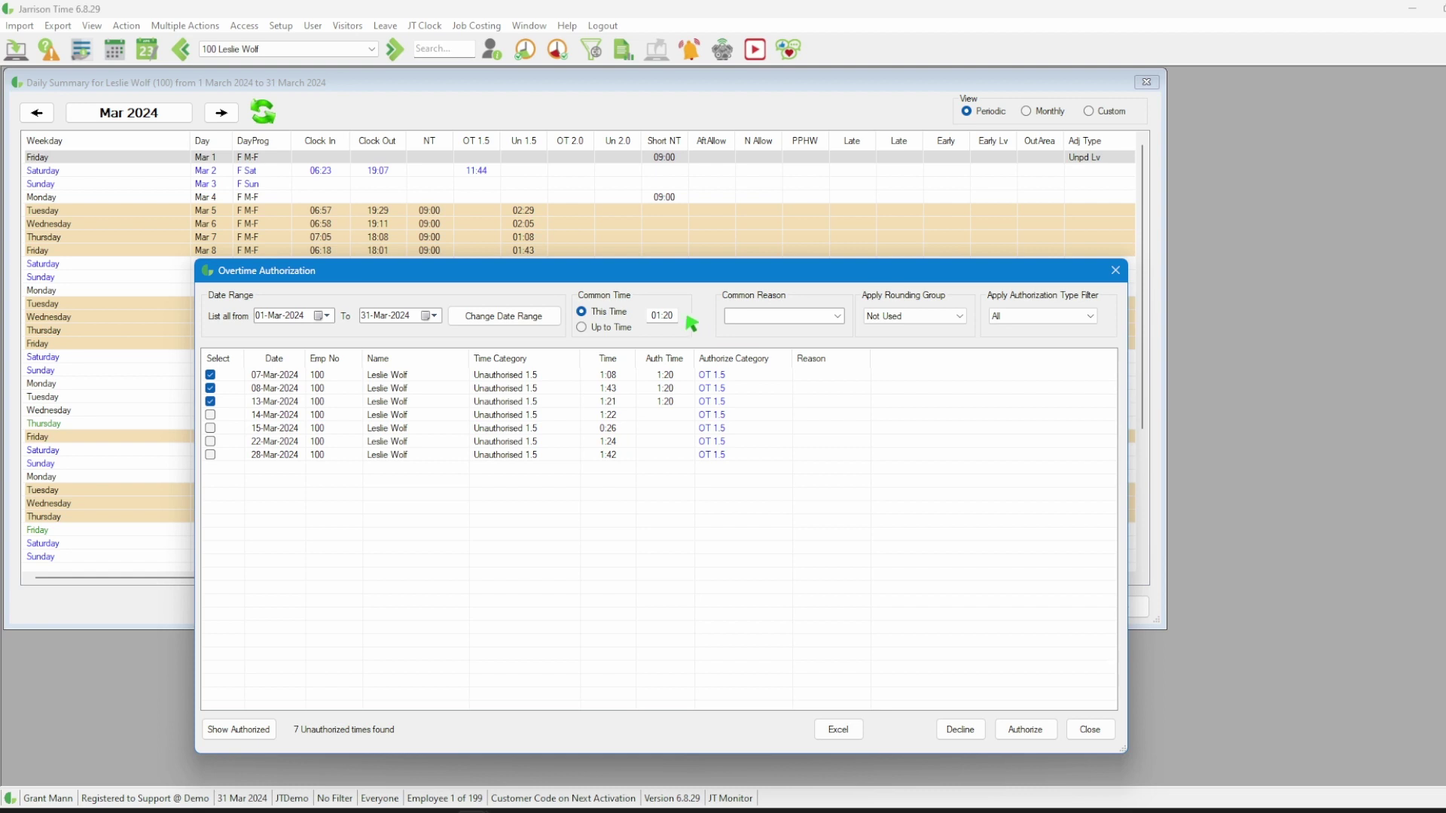
Step: Set the common time to up to 01:30 with common reason Big Order and apply both to the 22 and 28 March entries
click(582, 328)
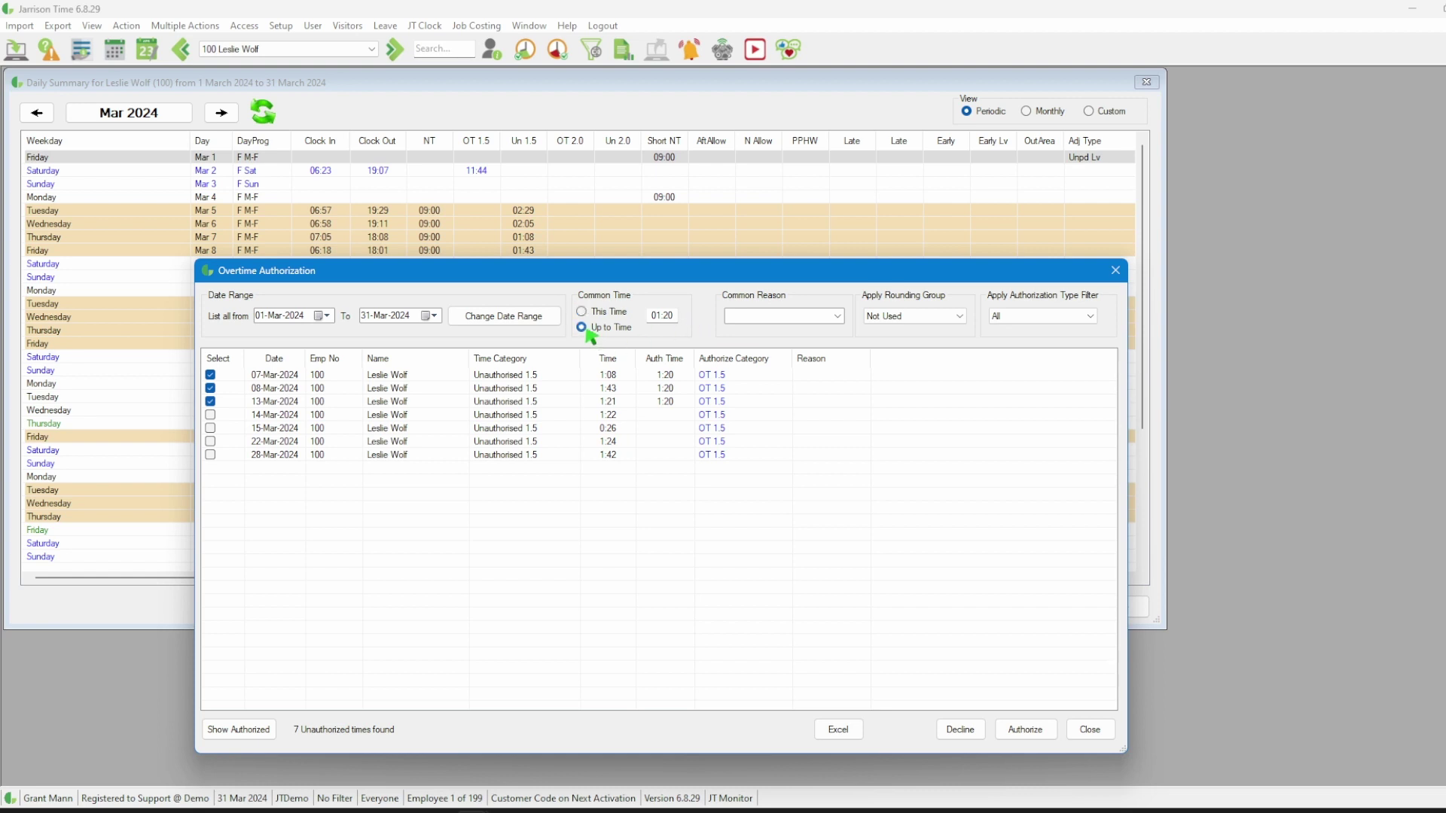
double_click(680, 319)
text(01:30)
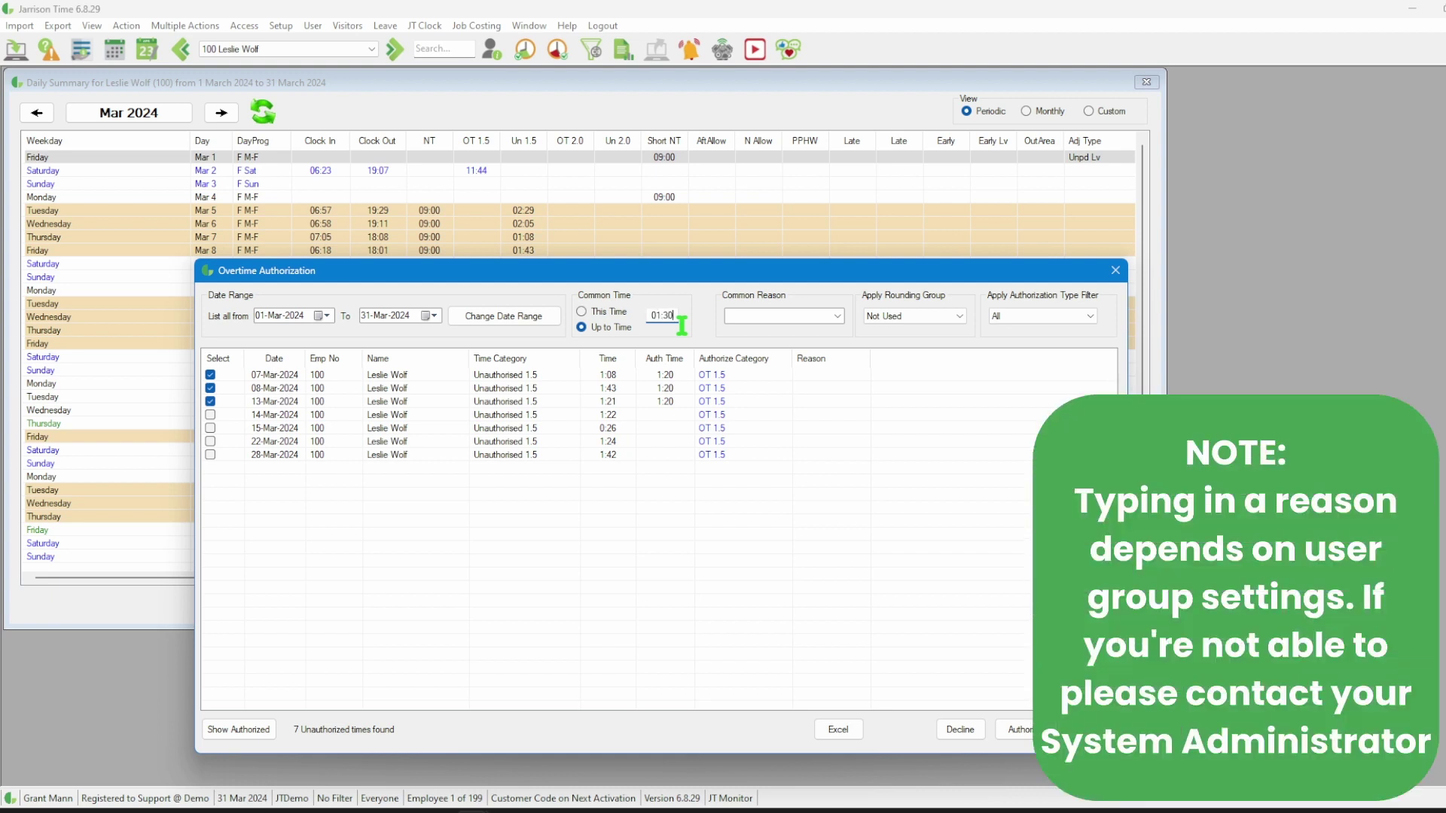
click(838, 316)
click(784, 340)
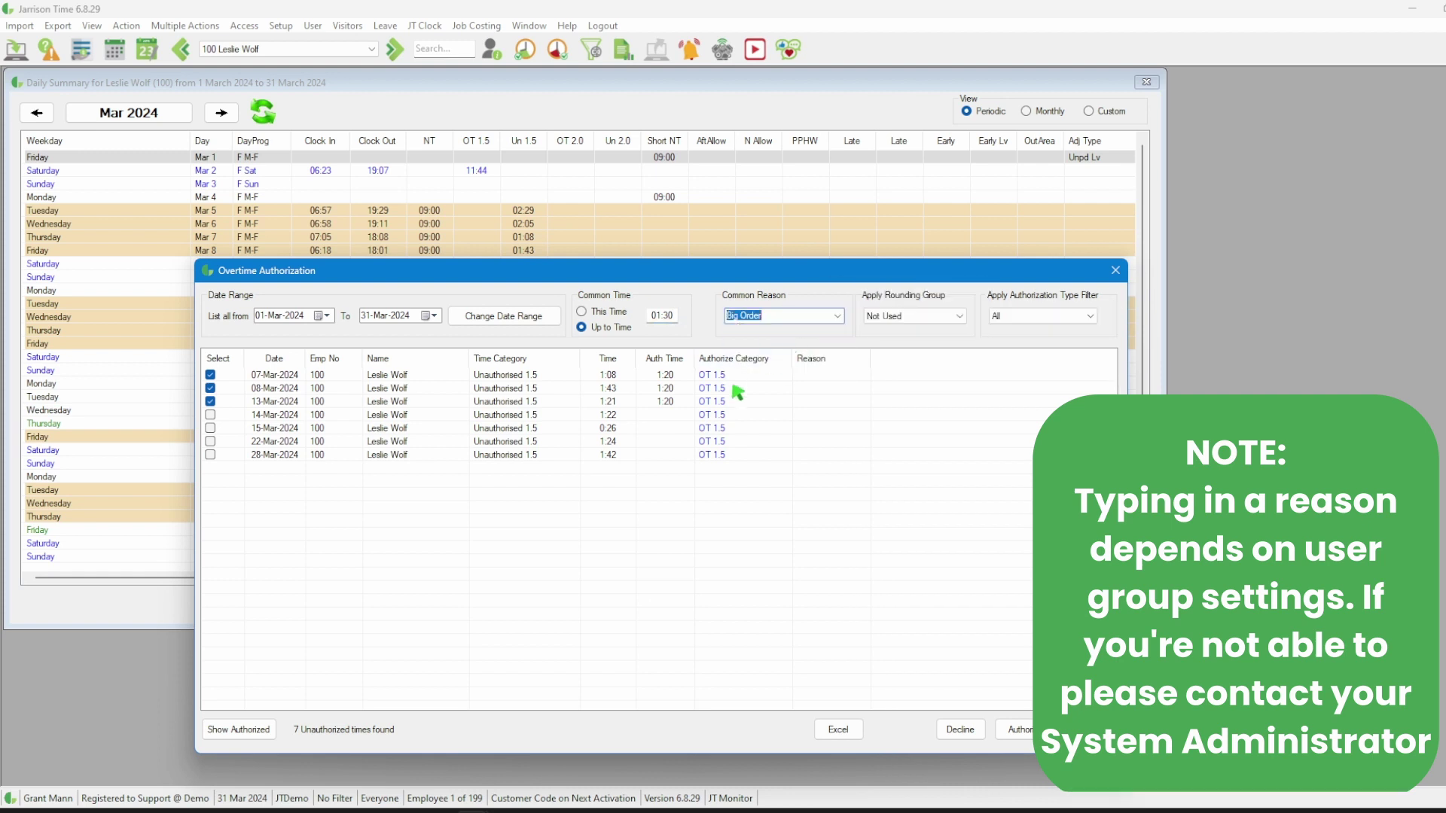
click(210, 441)
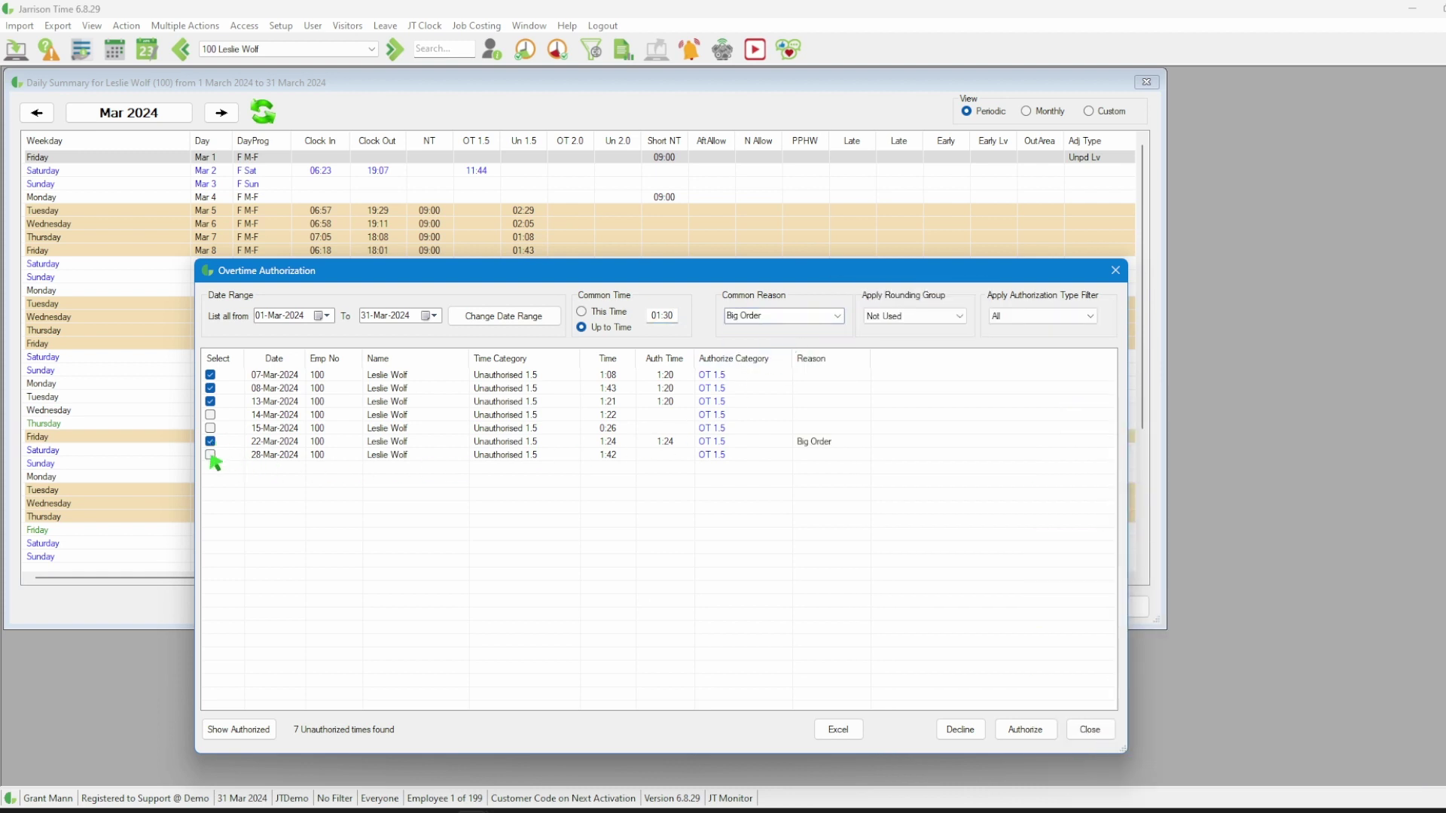
click(210, 455)
Step: Reset the common time to 00:00, and select the 14 March entry with an authorised time of 01:30
double_click(682, 326)
text(0000)
click(211, 416)
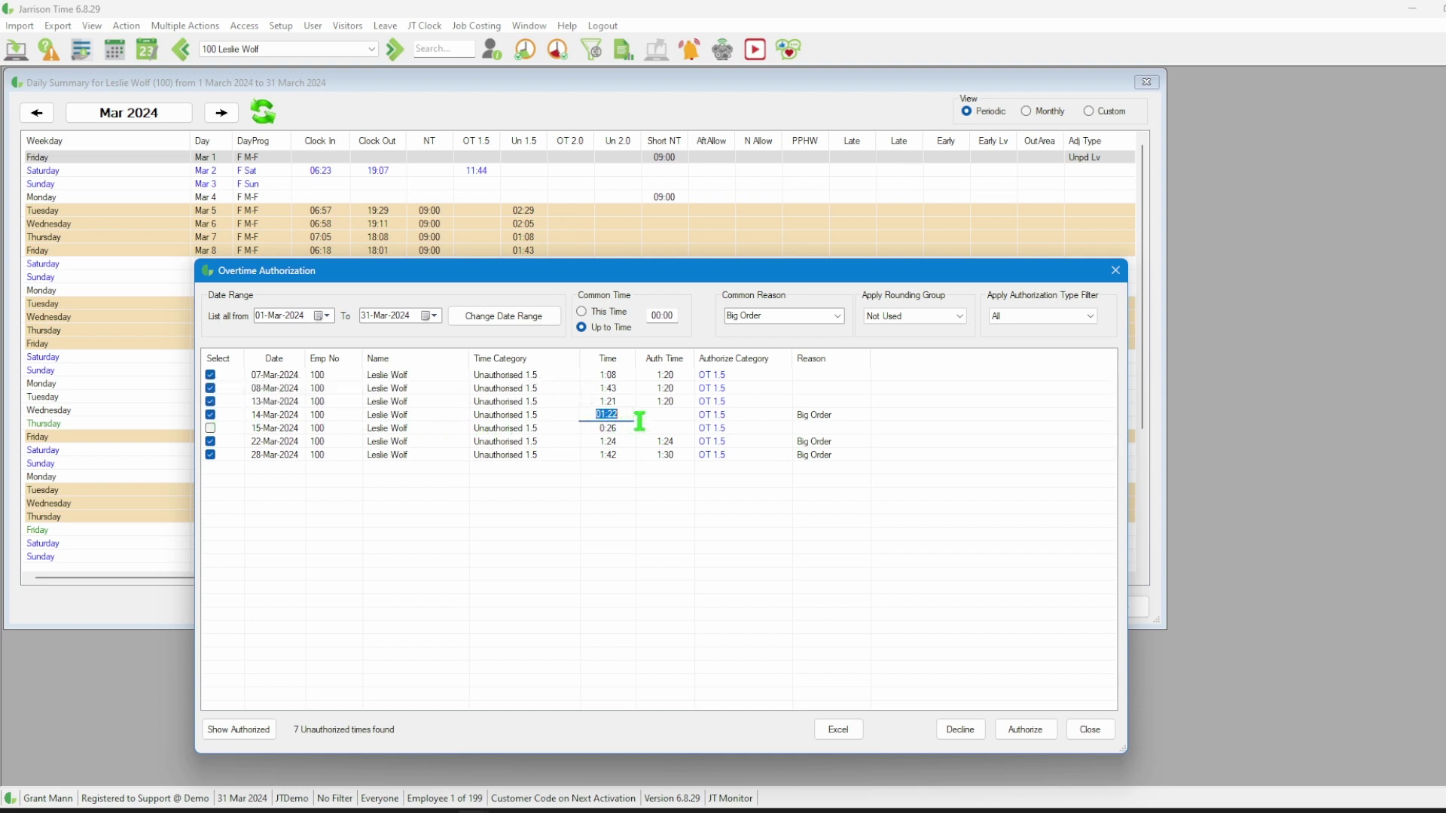
text(01:30)
click(674, 512)
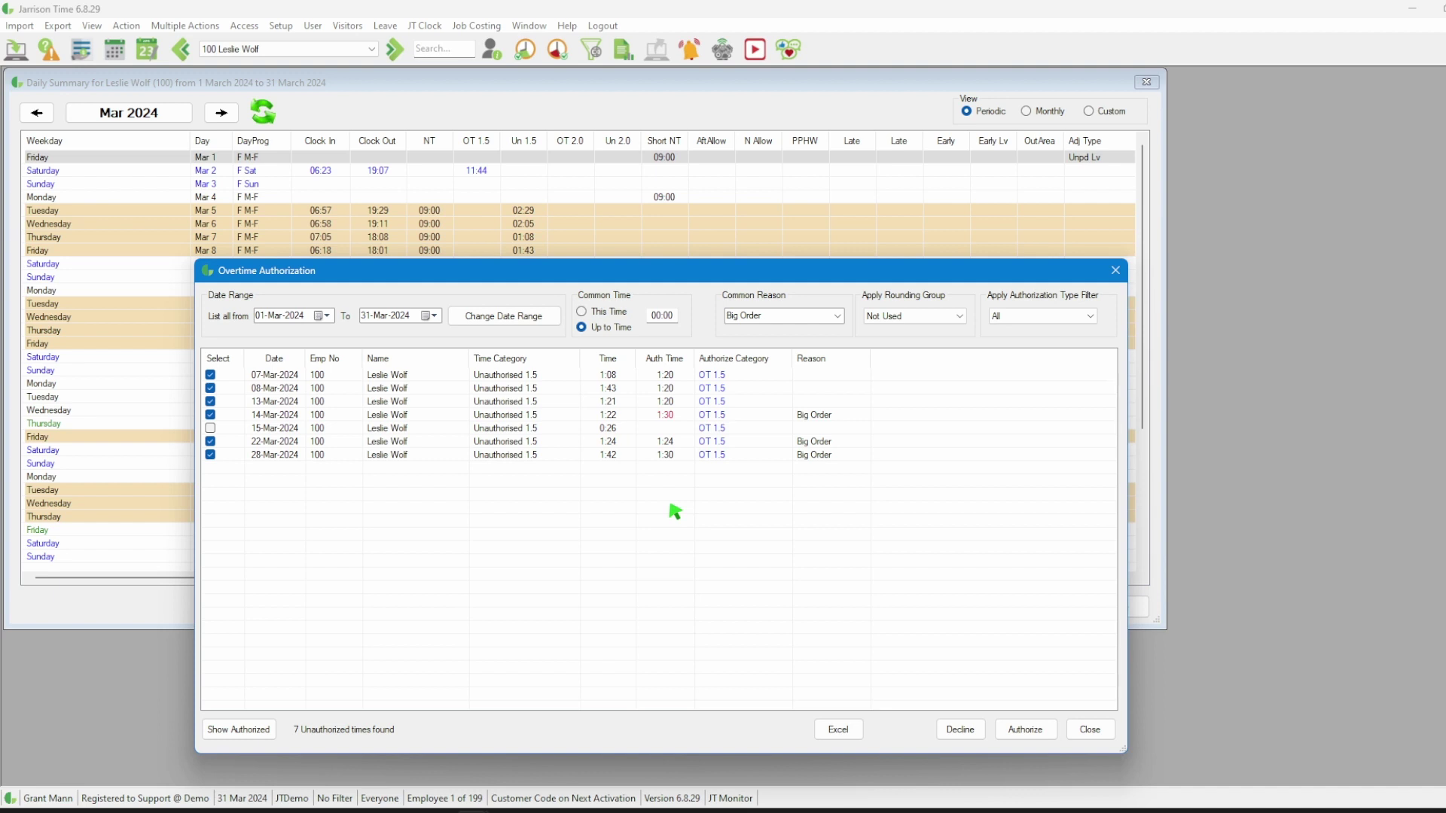
Step: Change the 14 March entry's overtime reason to Machine Breakdown
click(854, 417)
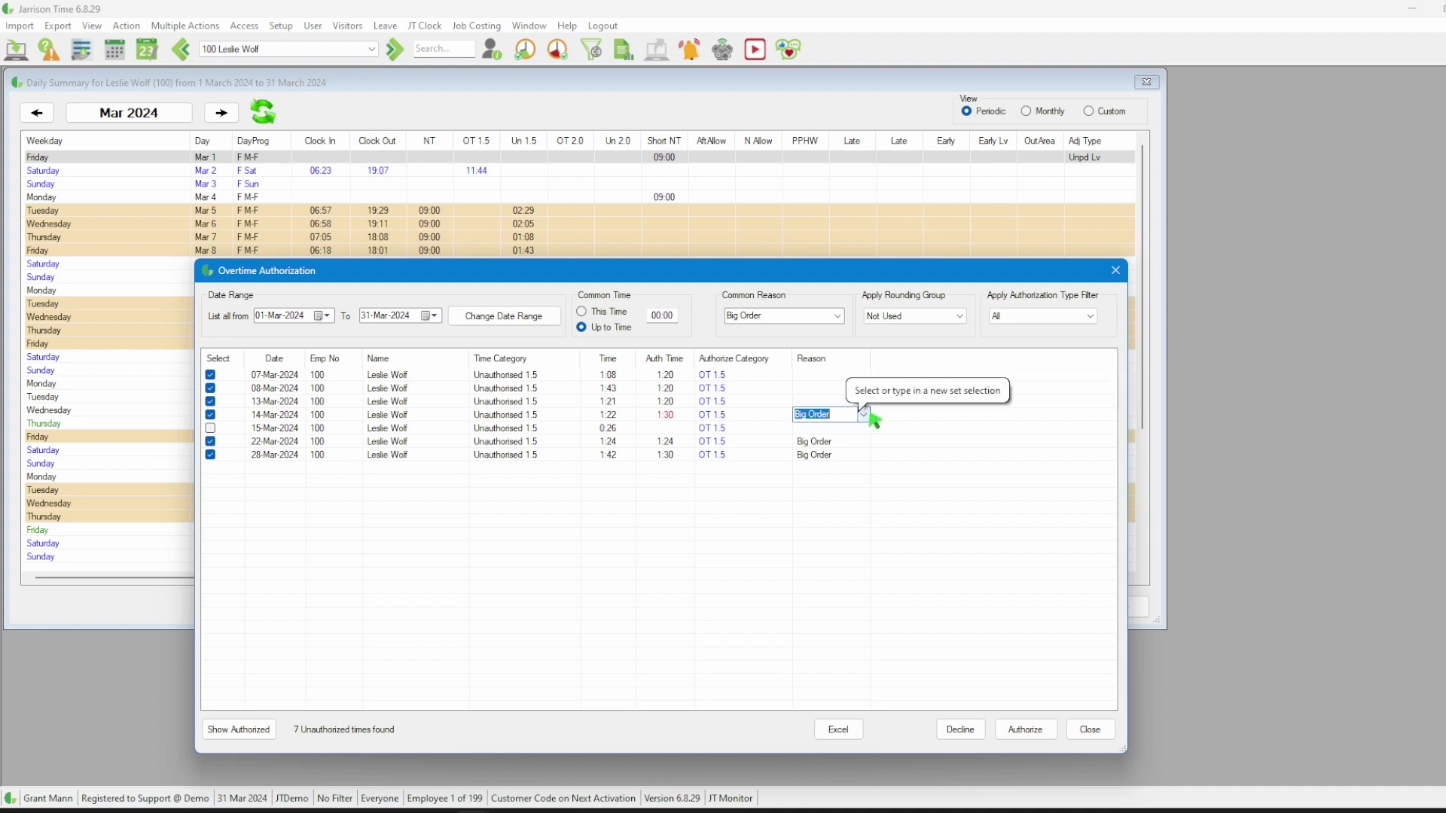
click(864, 415)
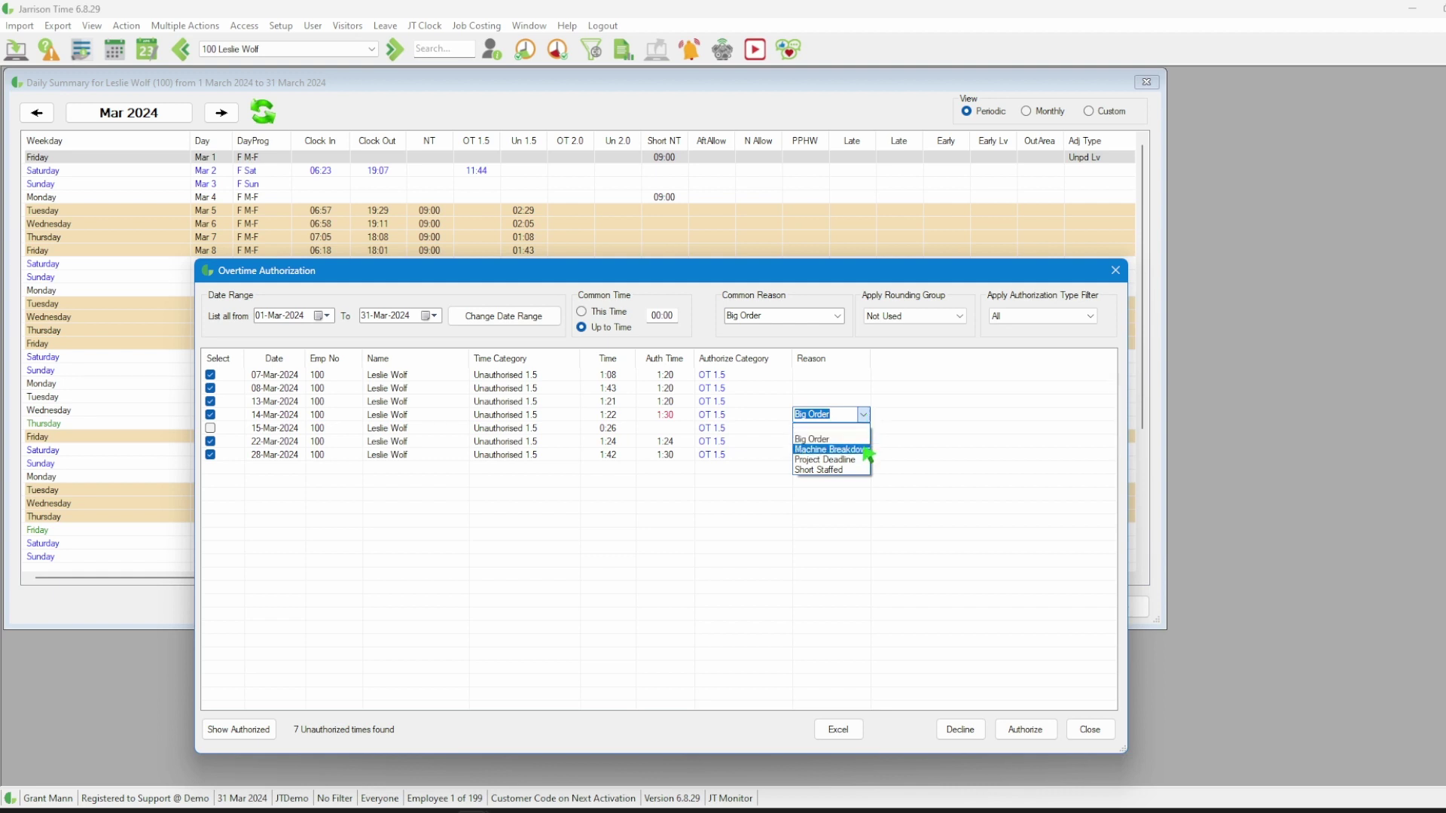
click(864, 450)
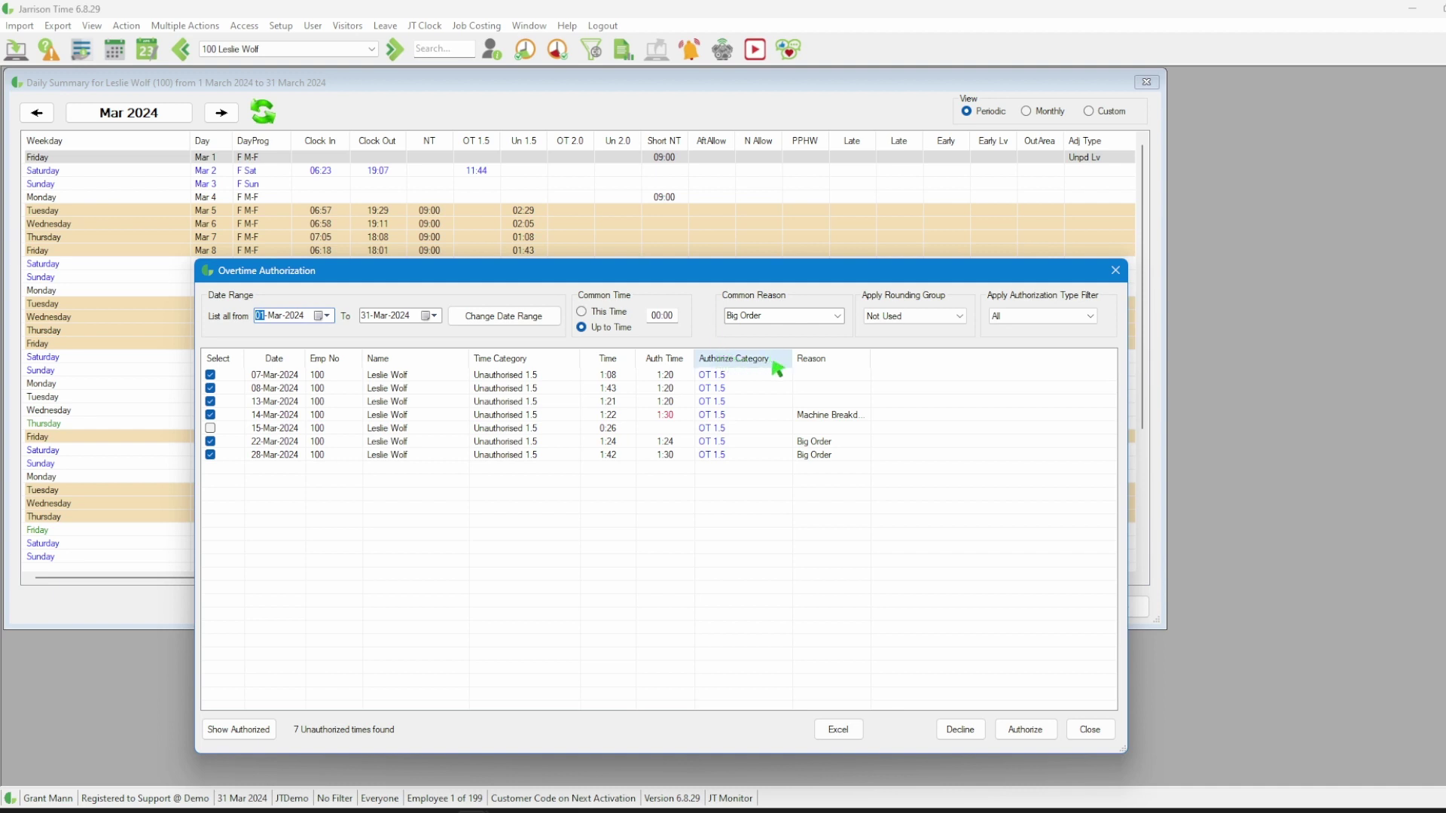
Step: Set the 14 March entry's authorize category to Callout 1.5, and authorize all the selected overtime entries
click(750, 415)
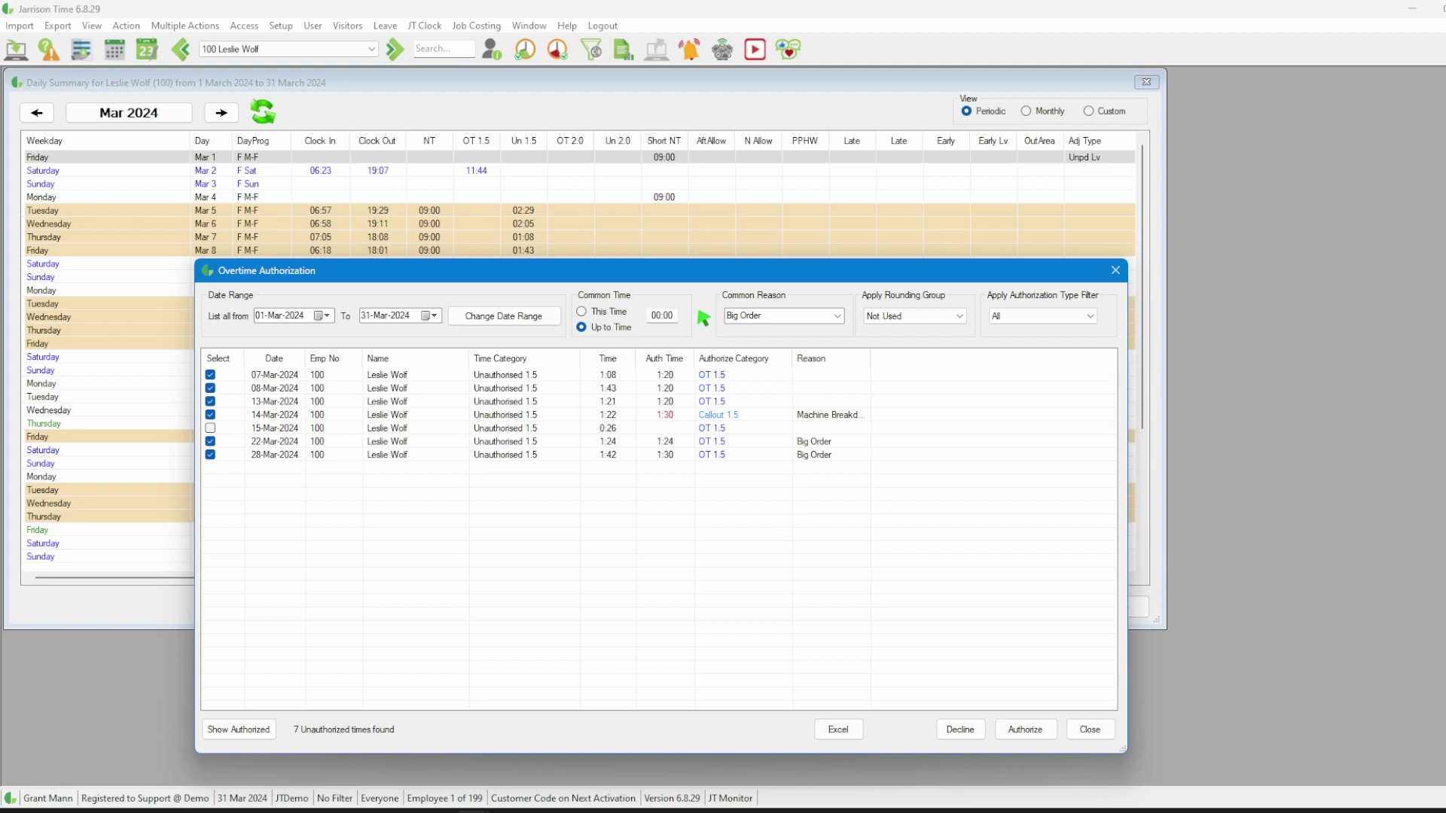
click(1026, 734)
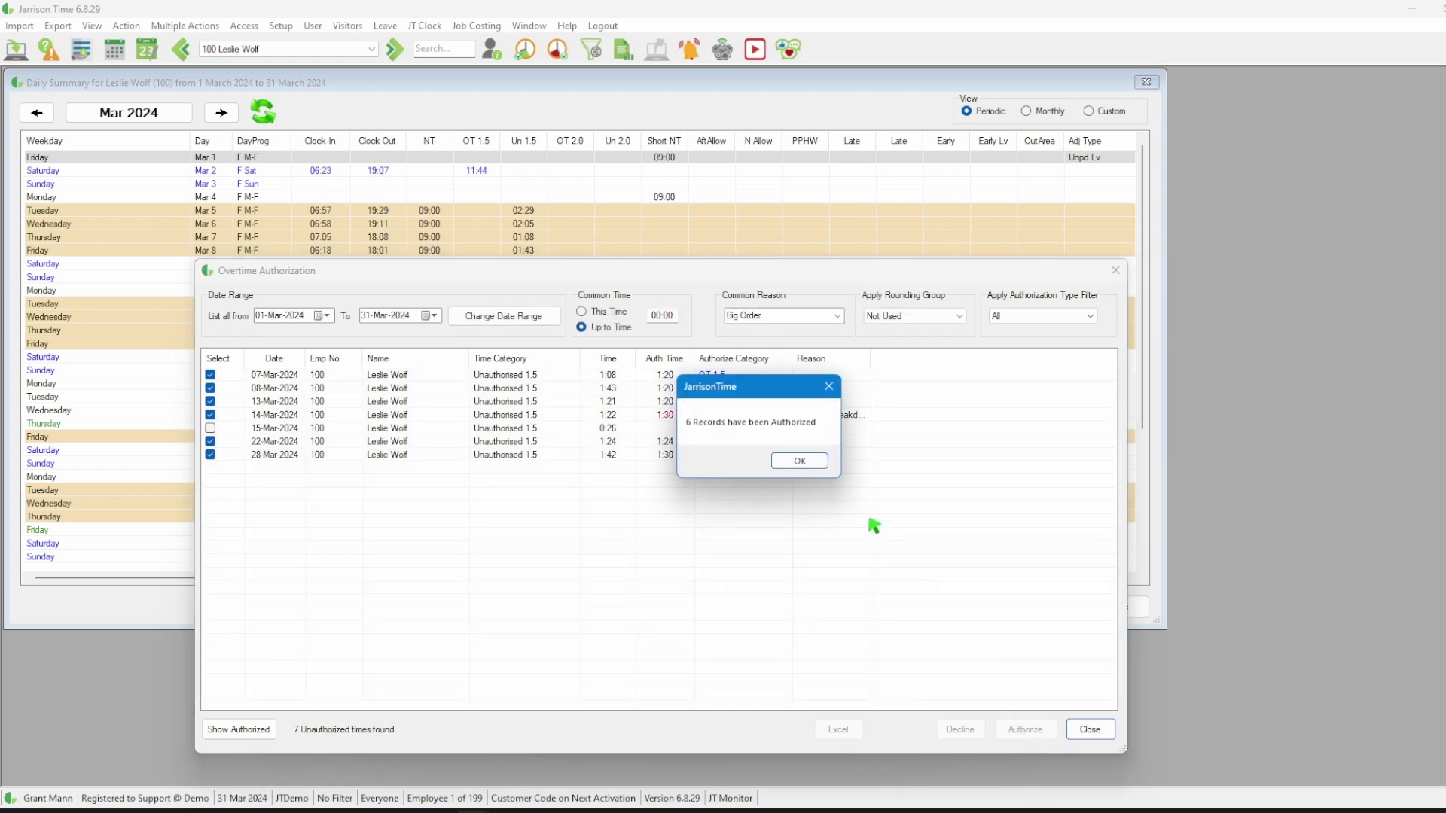
click(799, 462)
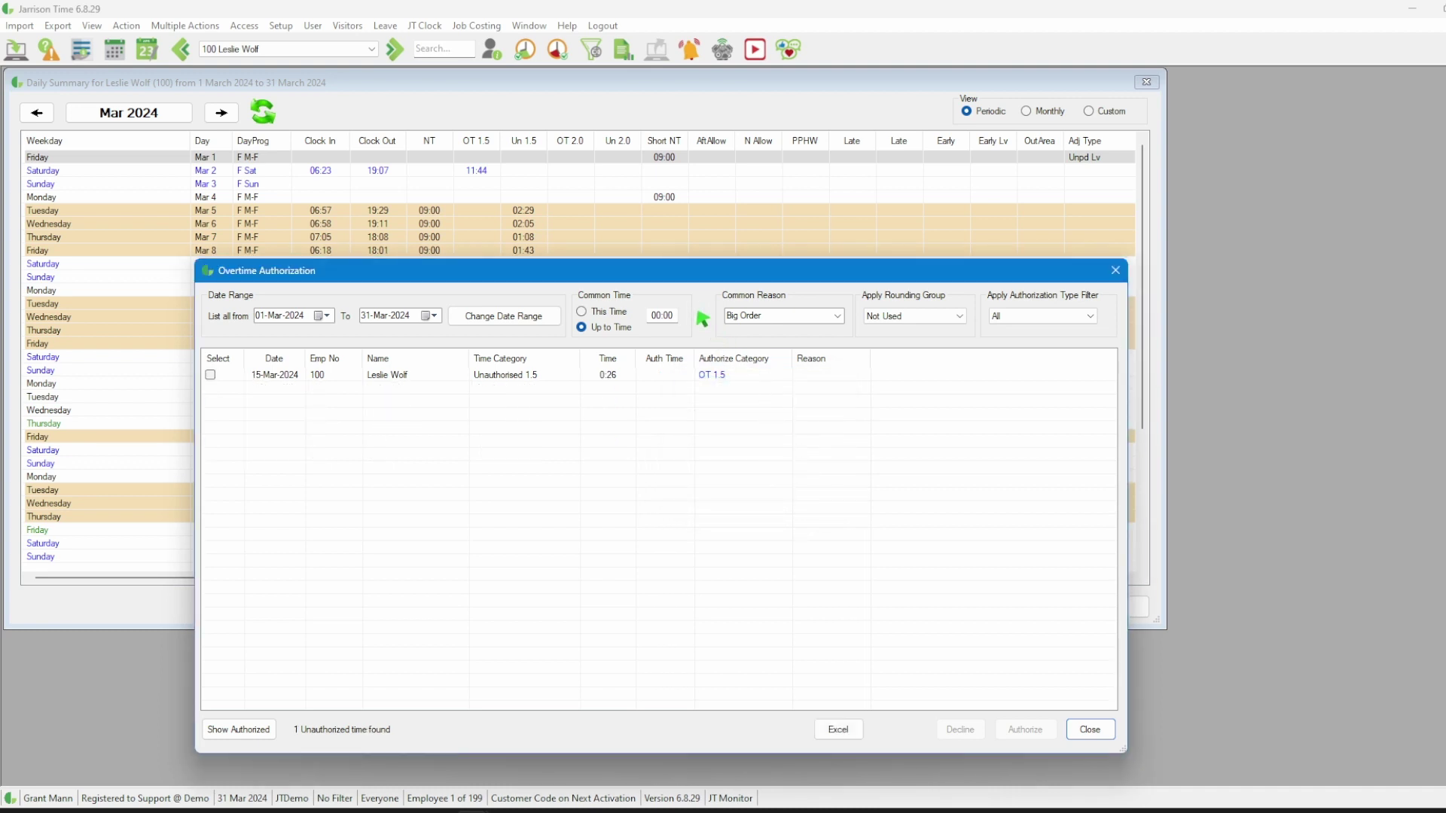
Step: Clear the common reason and decline the remaining overtime entry for 15 March
click(837, 317)
click(757, 329)
click(211, 376)
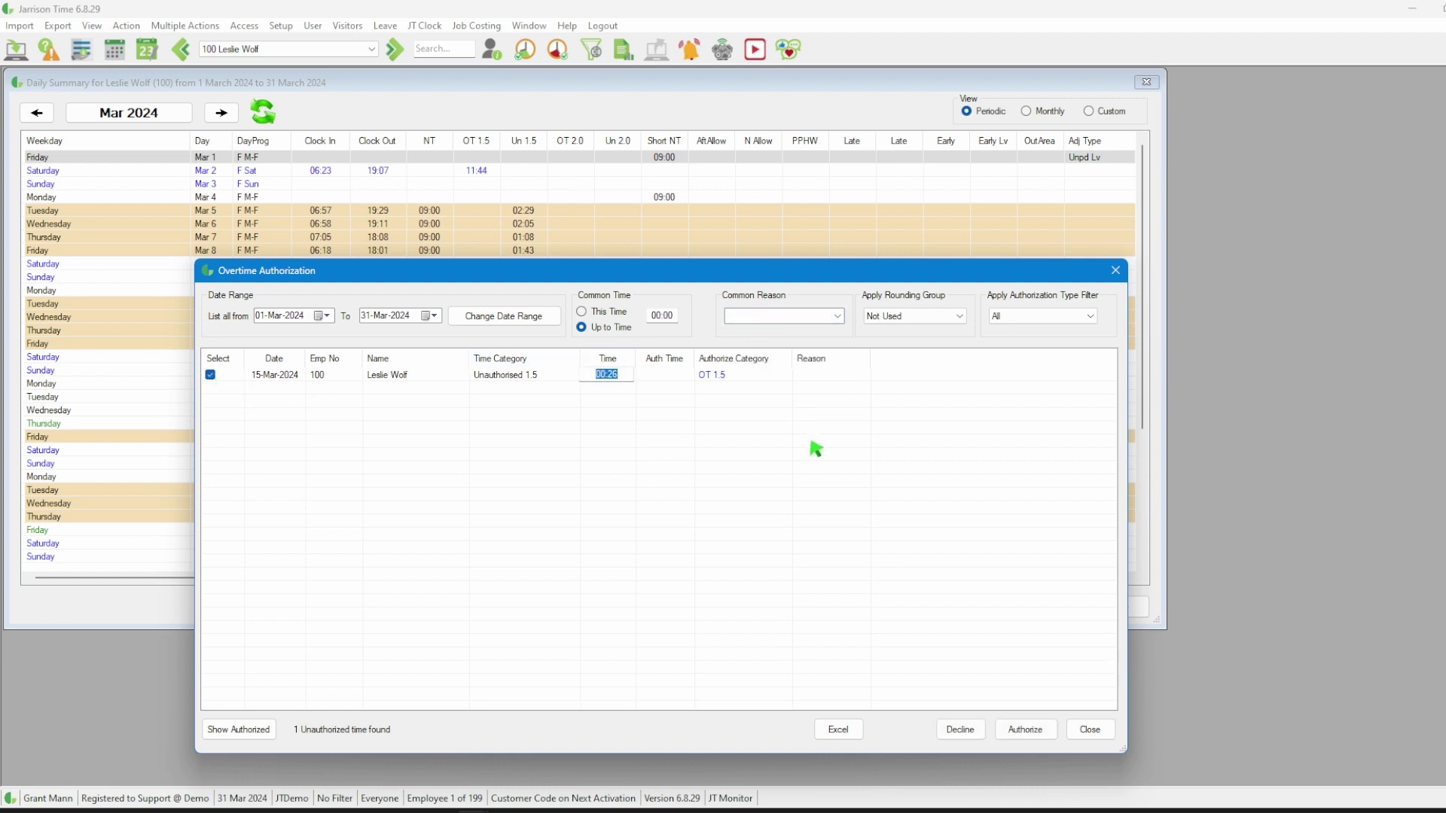
click(961, 730)
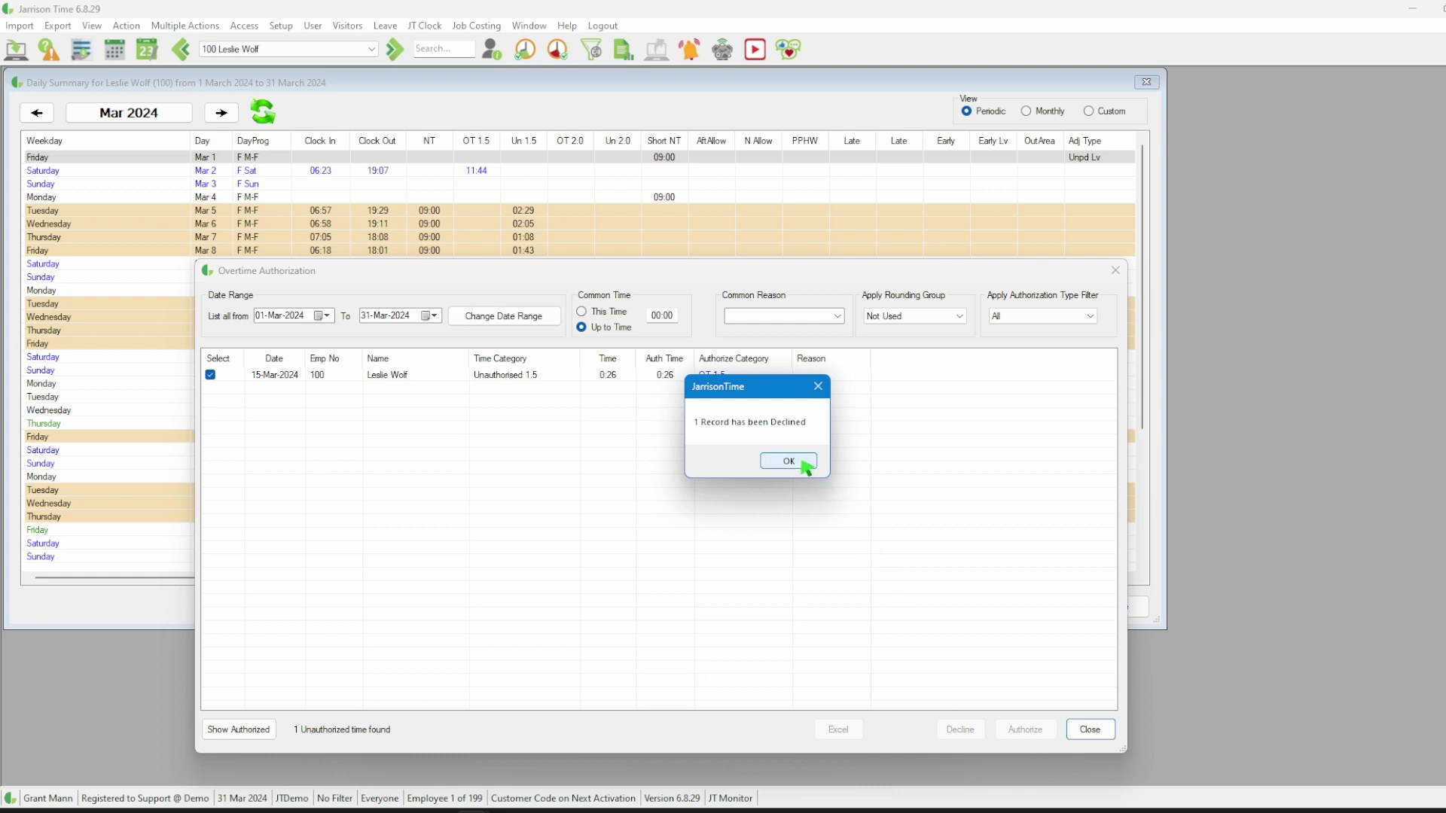
click(802, 465)
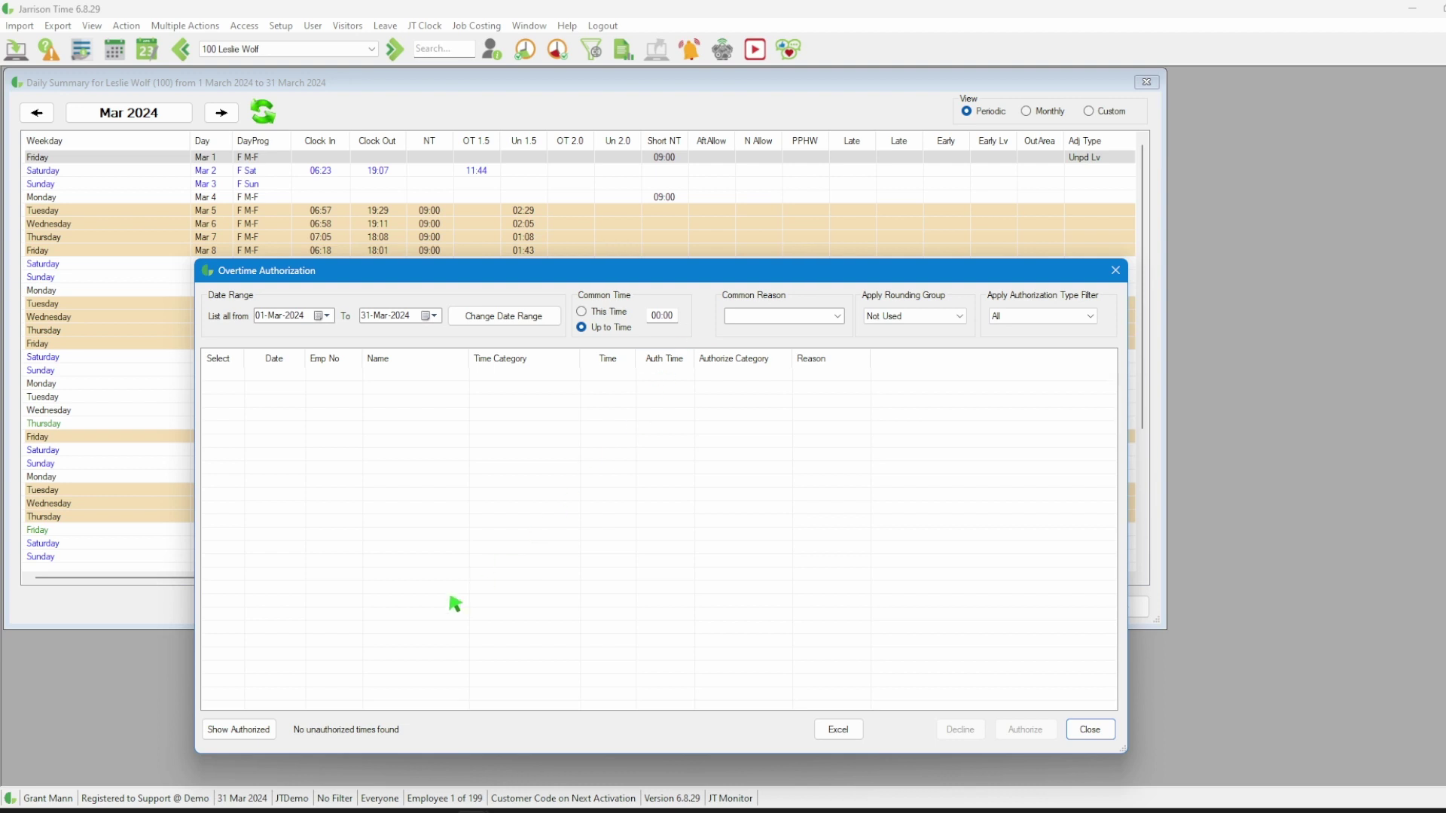
Step: Review the list of authorized overtime times, and close the Overtime Authorization and Daily Summary windows
click(256, 736)
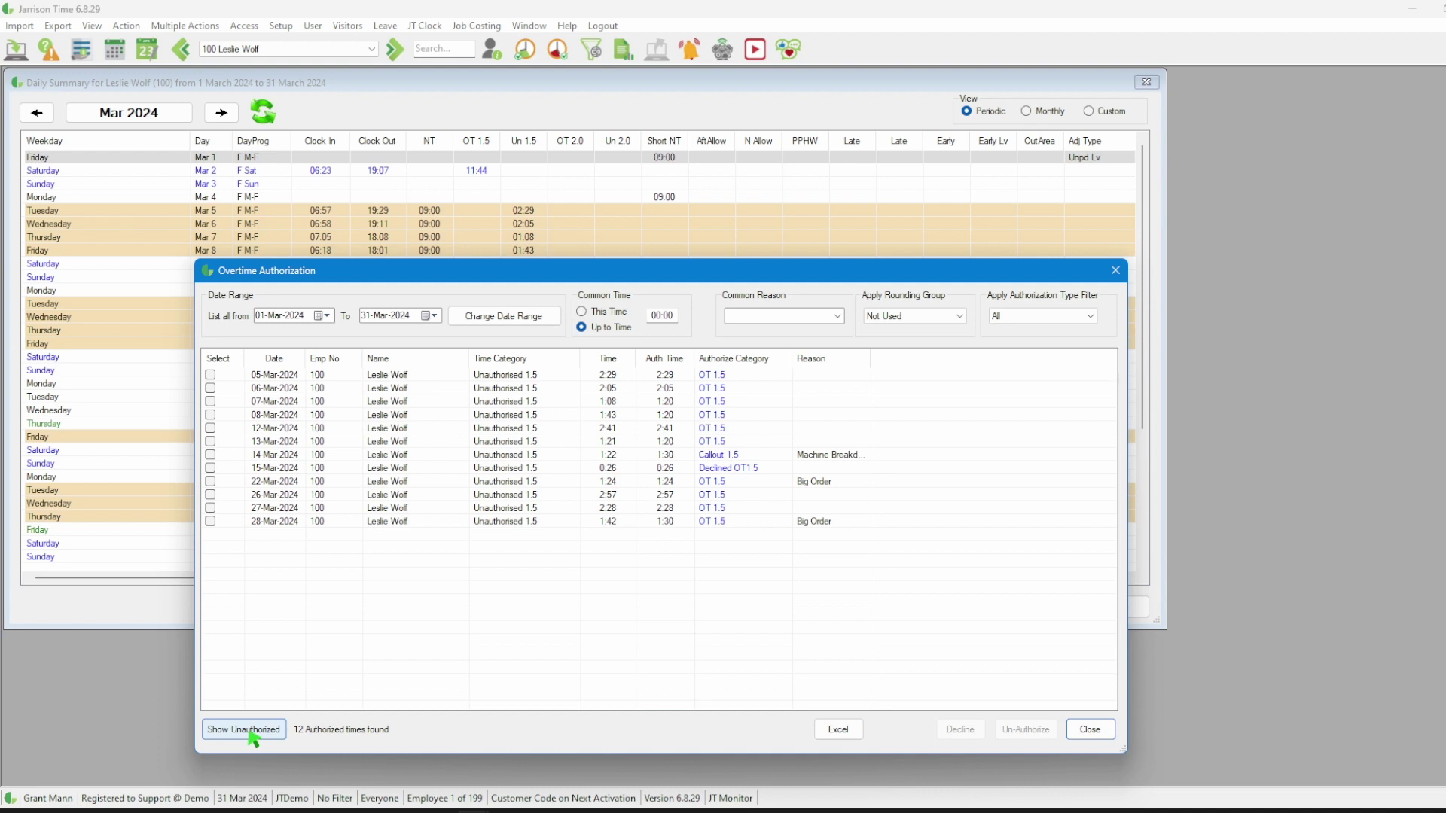
click(243, 730)
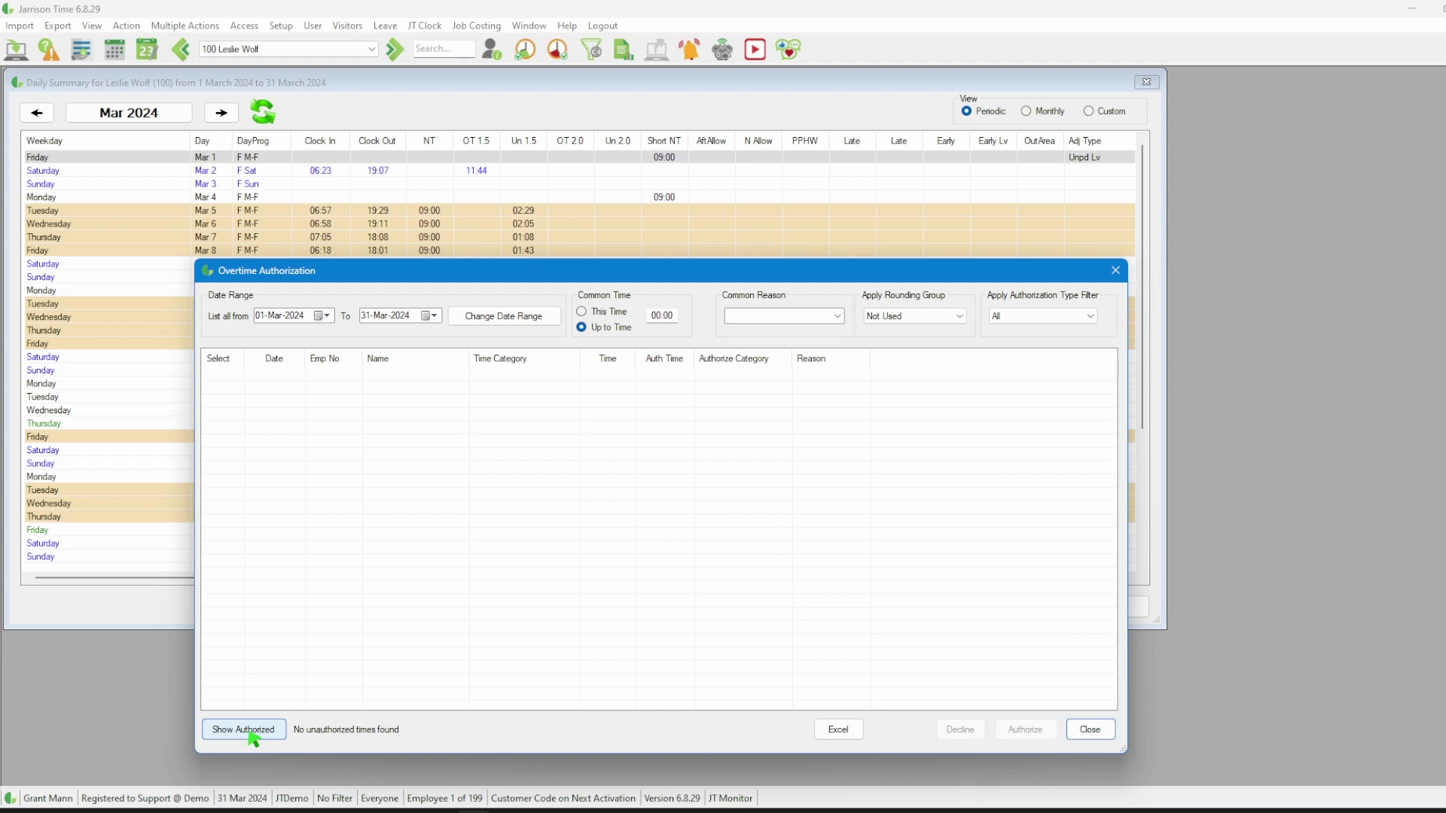
click(1092, 731)
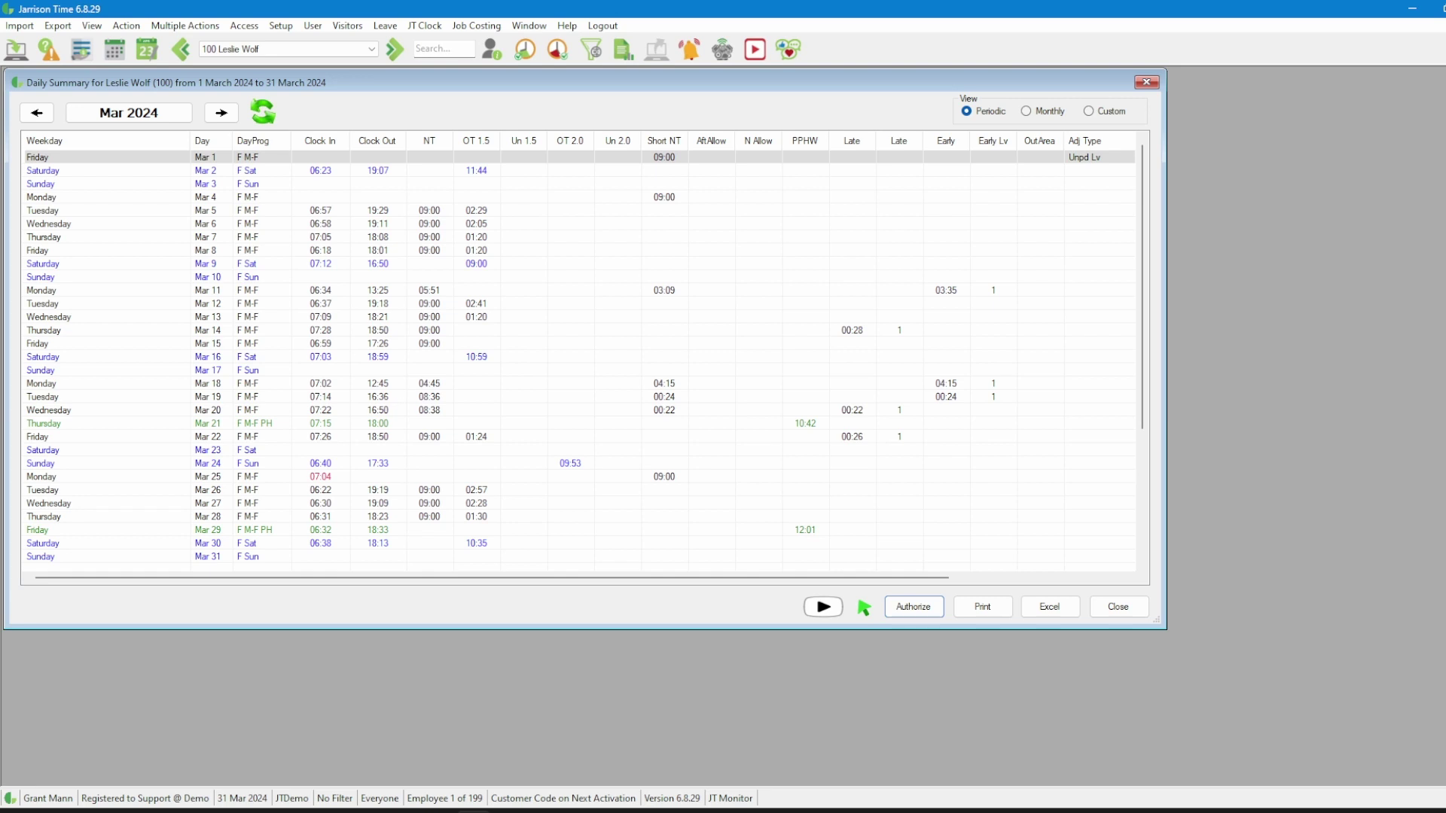
click(1119, 609)
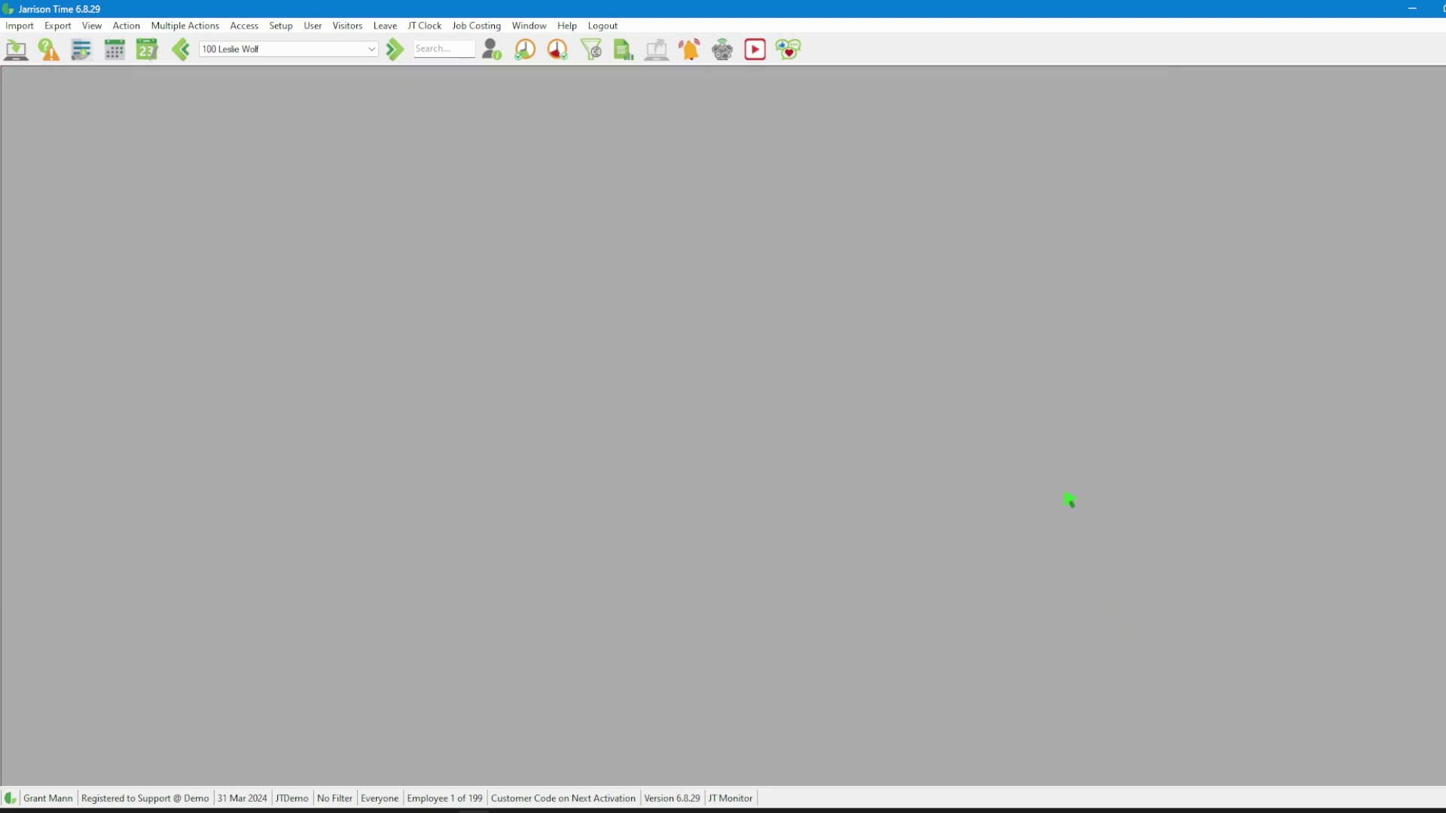